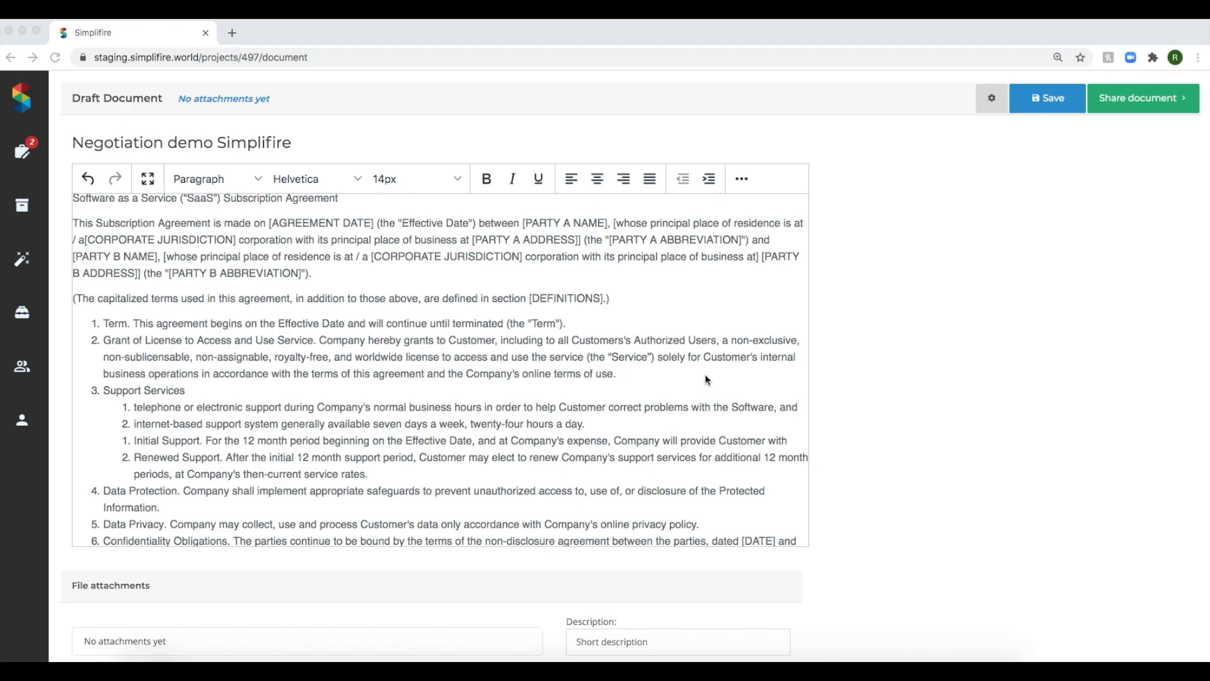
Share the Negotiation demo Simplifire draft with the contact from the address book and dismiss the confirmation message.
left_click(1128, 101)
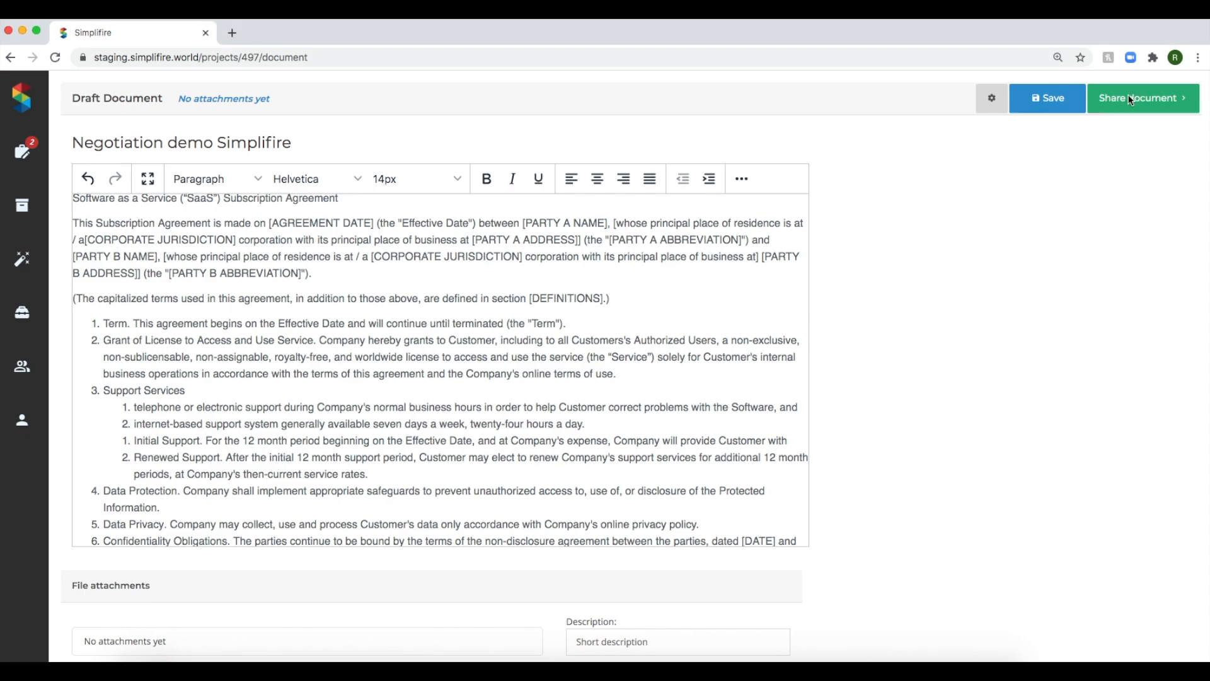
left_click(1129, 101)
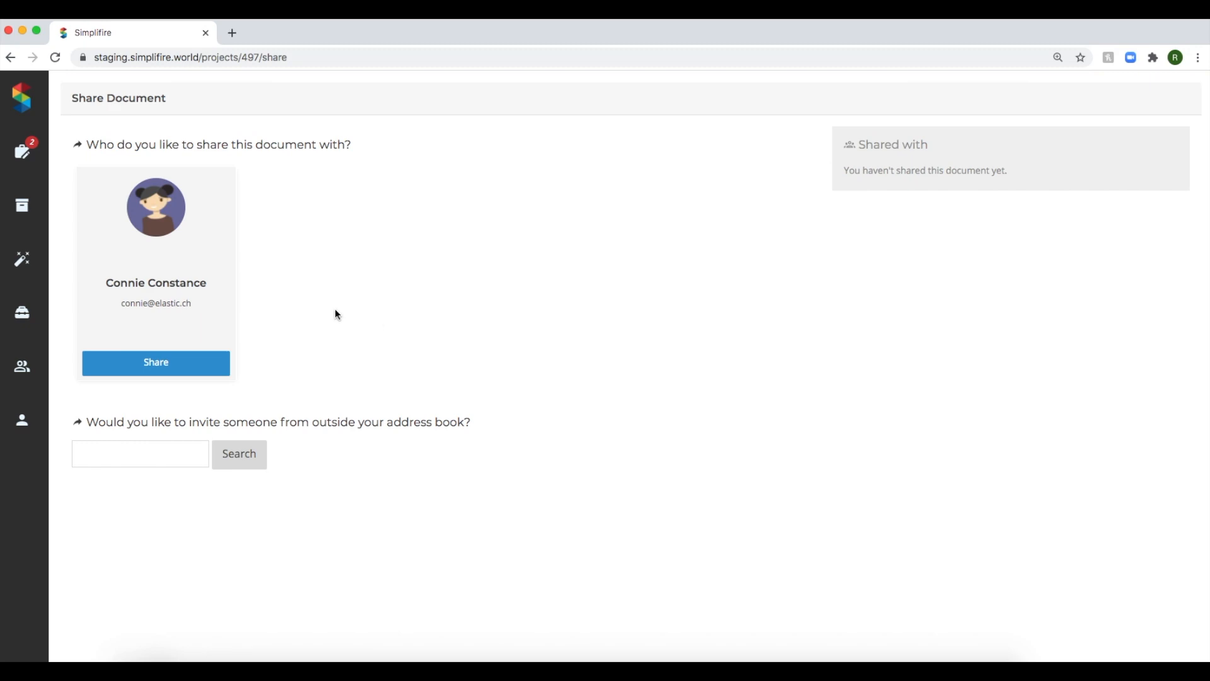
left_click(190, 361)
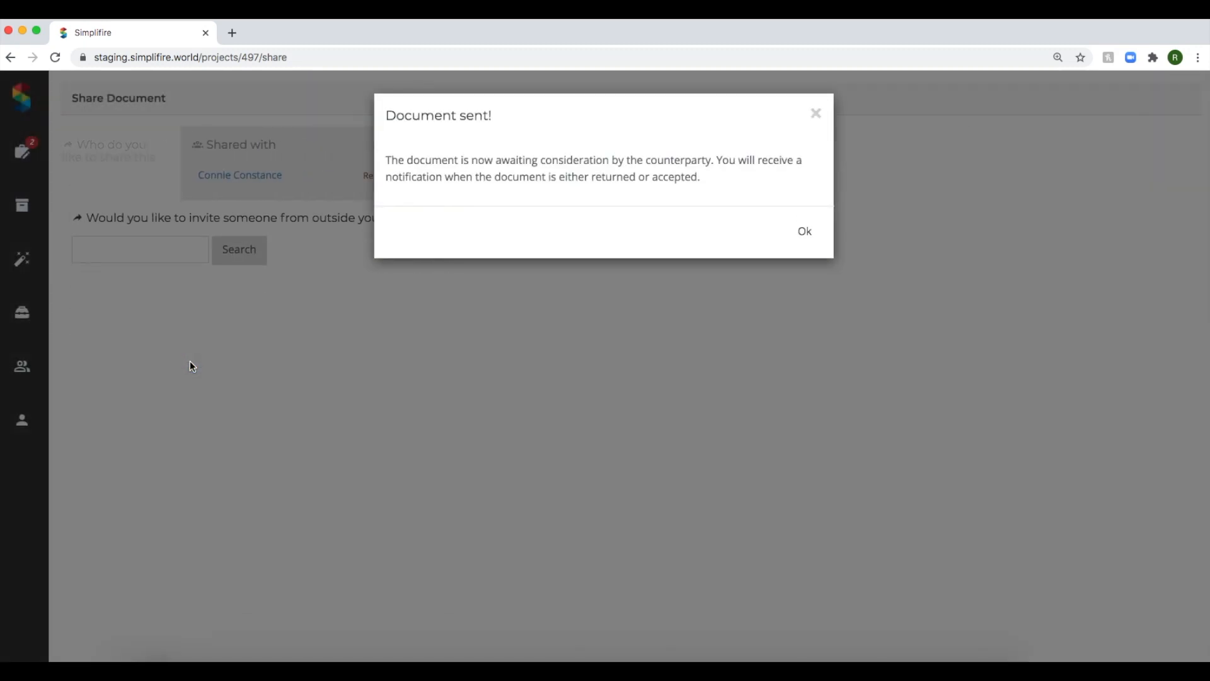
left_click(816, 115)
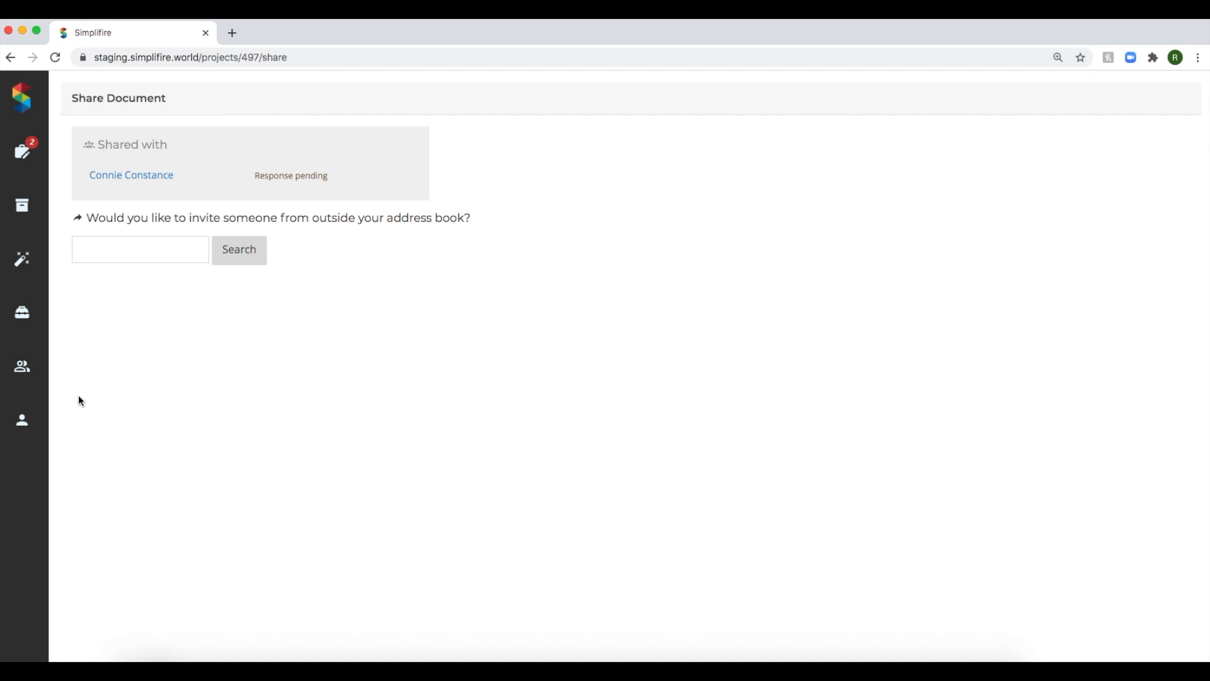
Sign out and sign back in as the counterparty with the saved e-mail address and password.
left_click(22, 420)
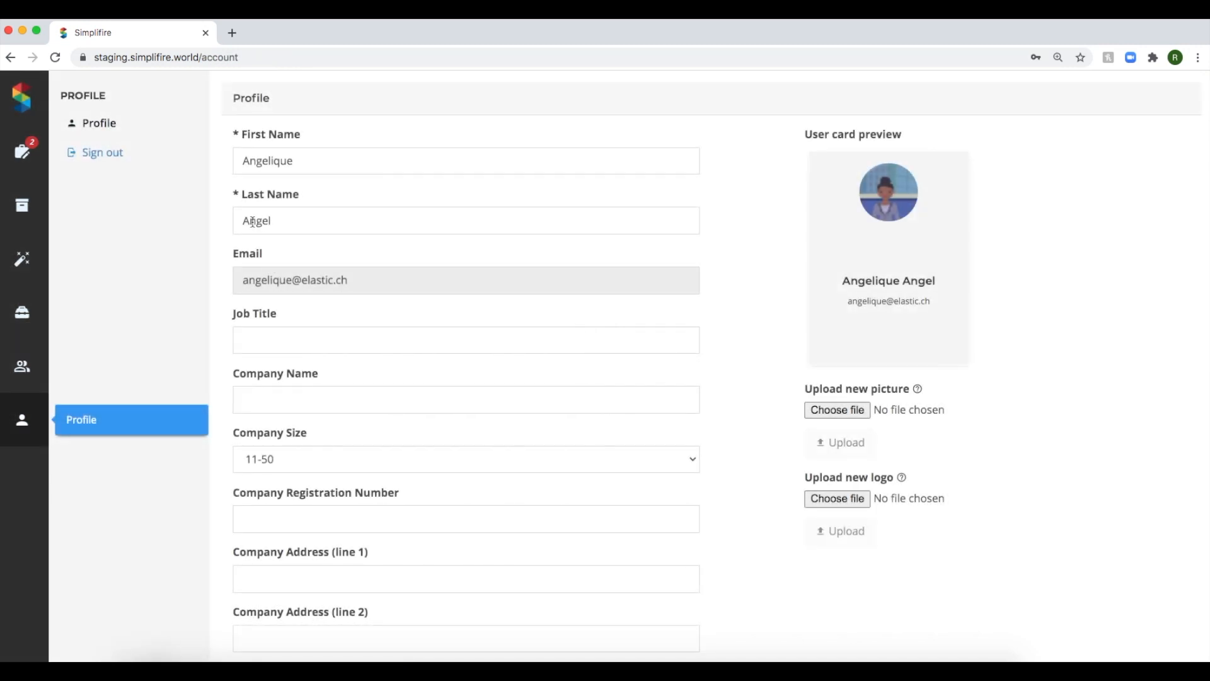
left_click(106, 155)
left_click(671, 364)
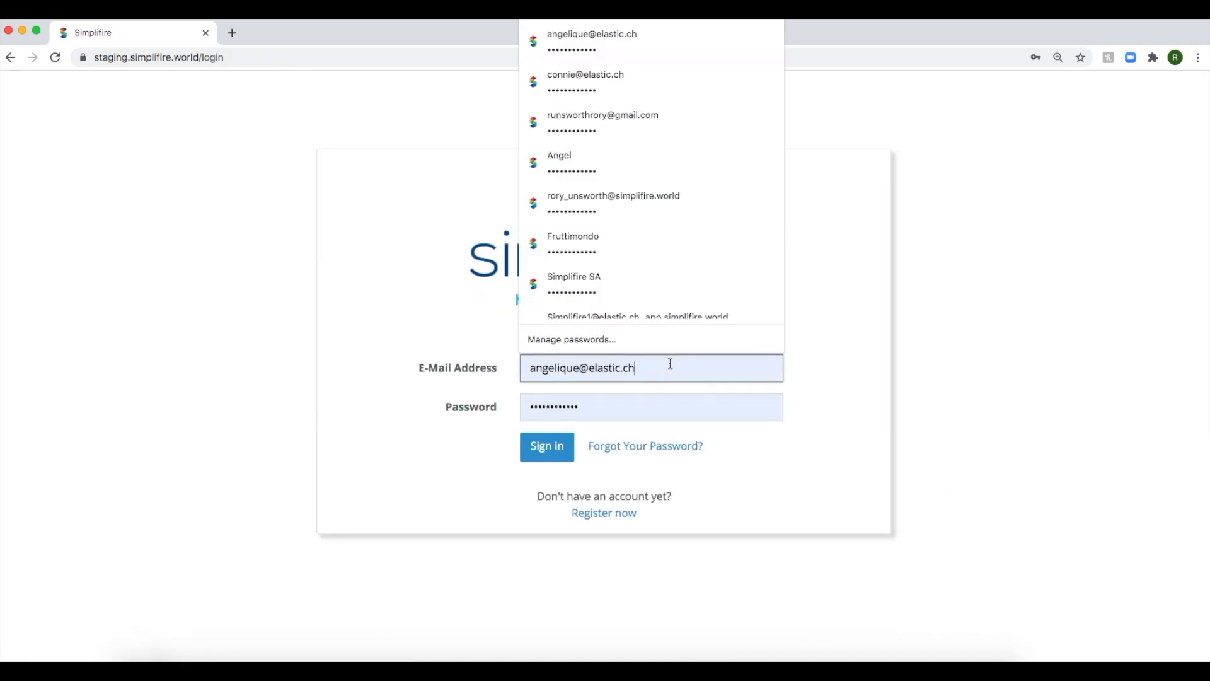
left_click(602, 74)
left_click(549, 448)
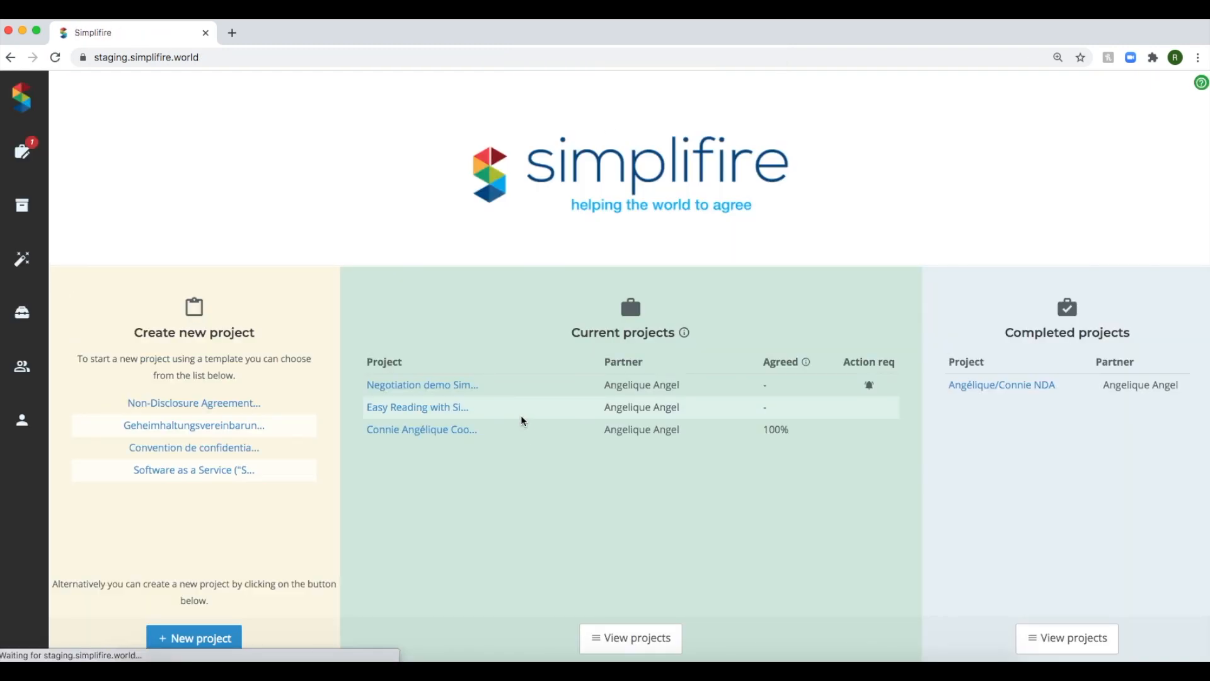
Open the Negotiation demo Simplifire project for review and start a new clippet titled "Addition" between the Termination section and the signature block.
left_click(24, 154)
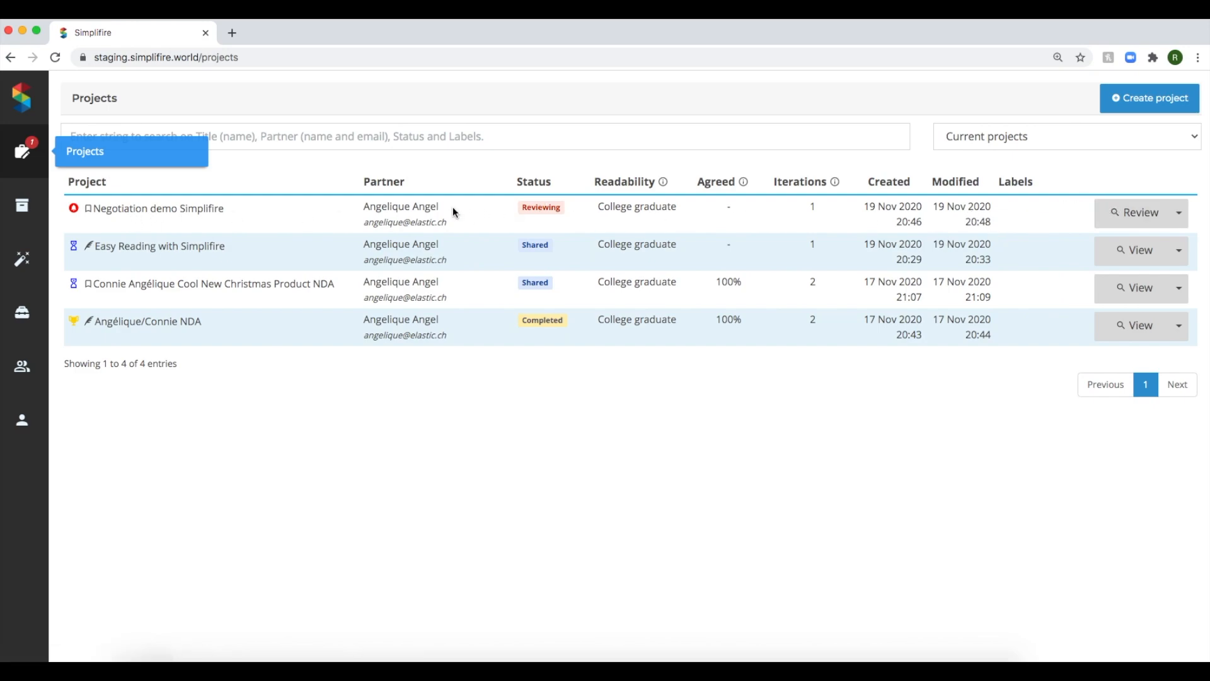
left_click(1133, 214)
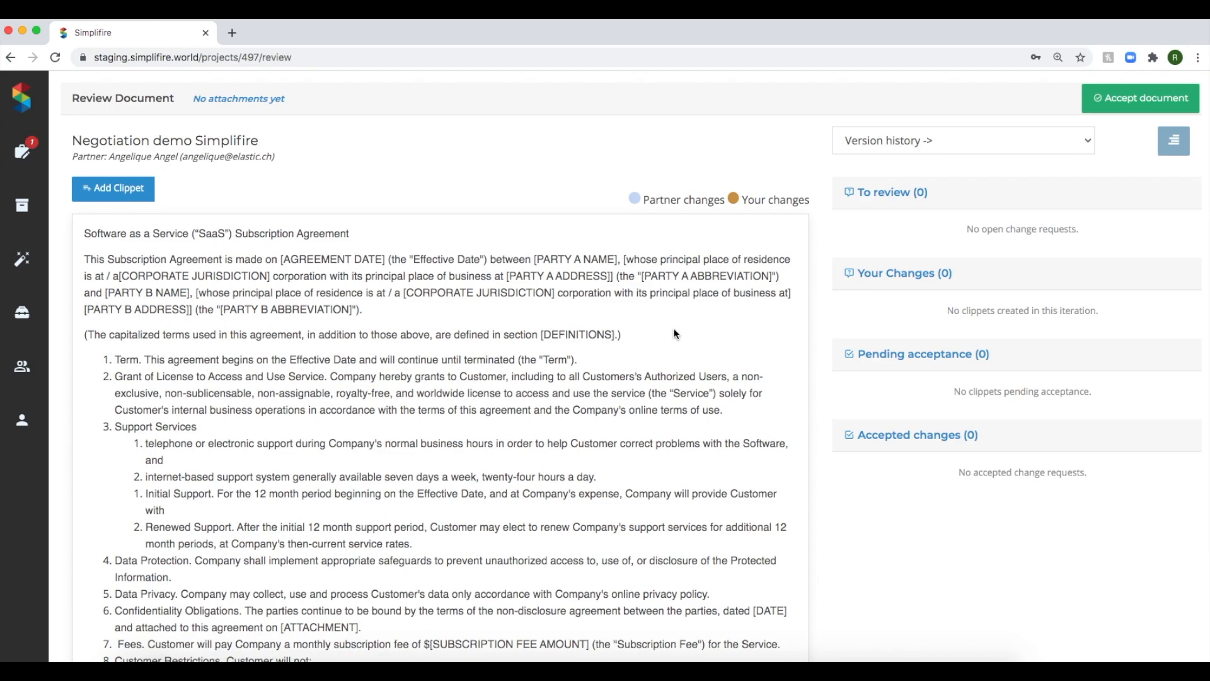
left_click(376, 309)
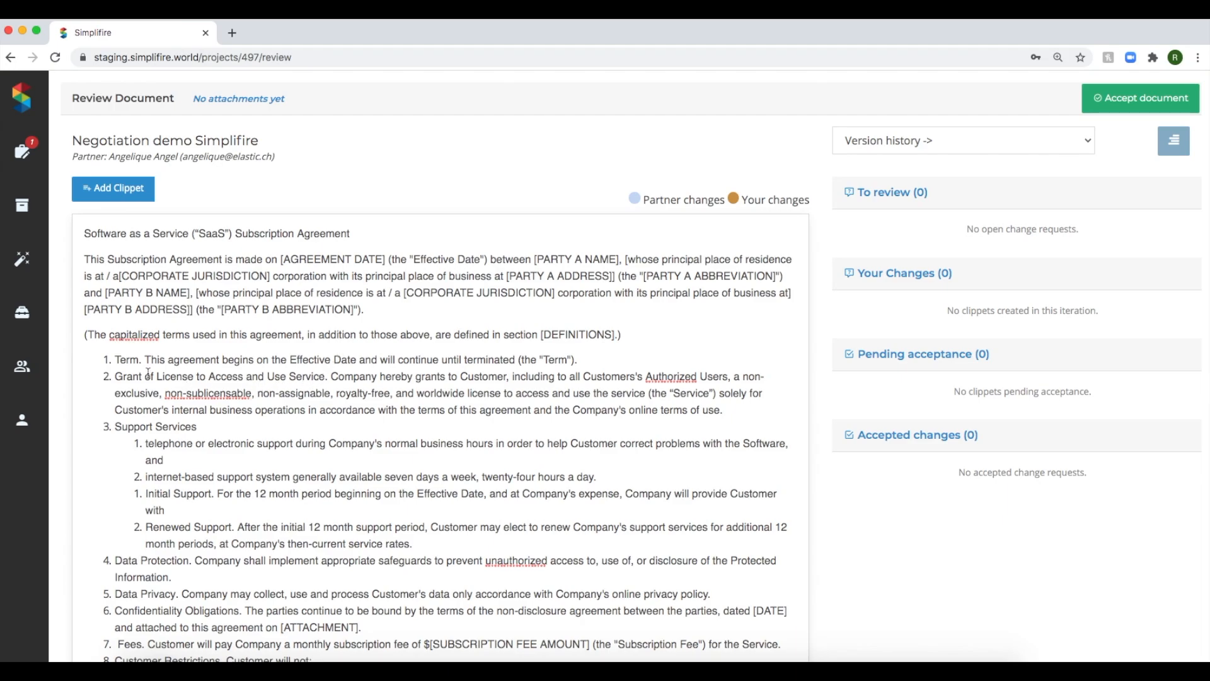
scroll(249, 513, "down", 5)
scroll(249, 512, "down", 7)
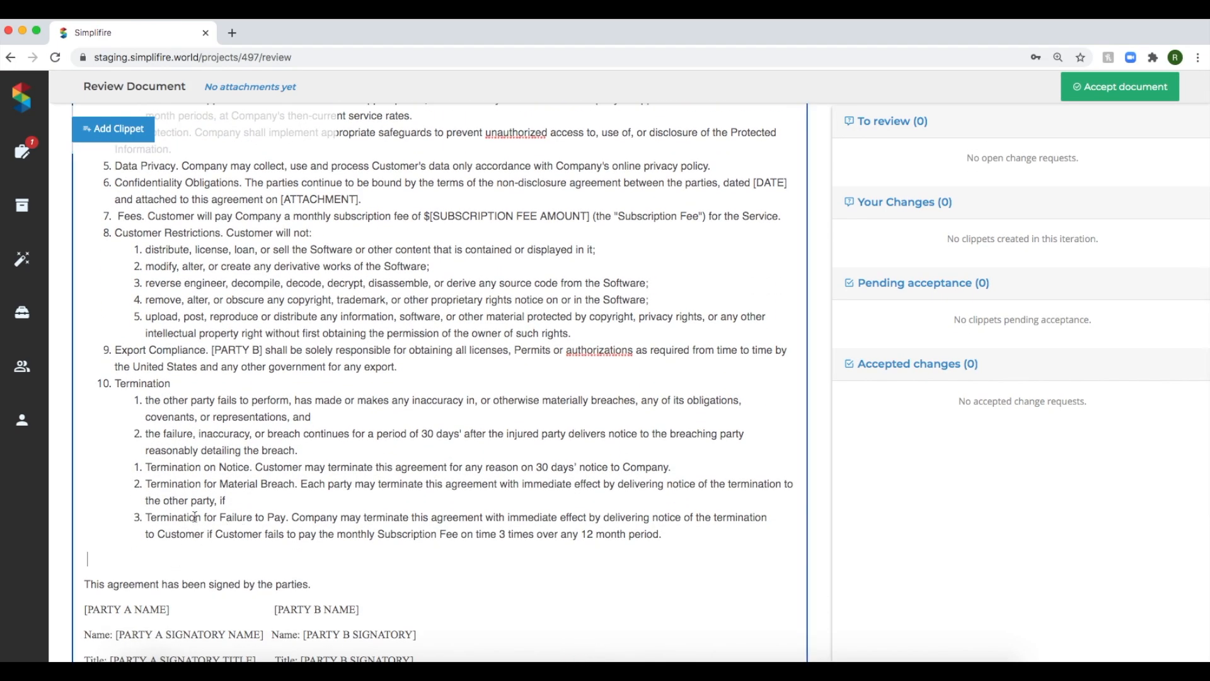
left_click(129, 128)
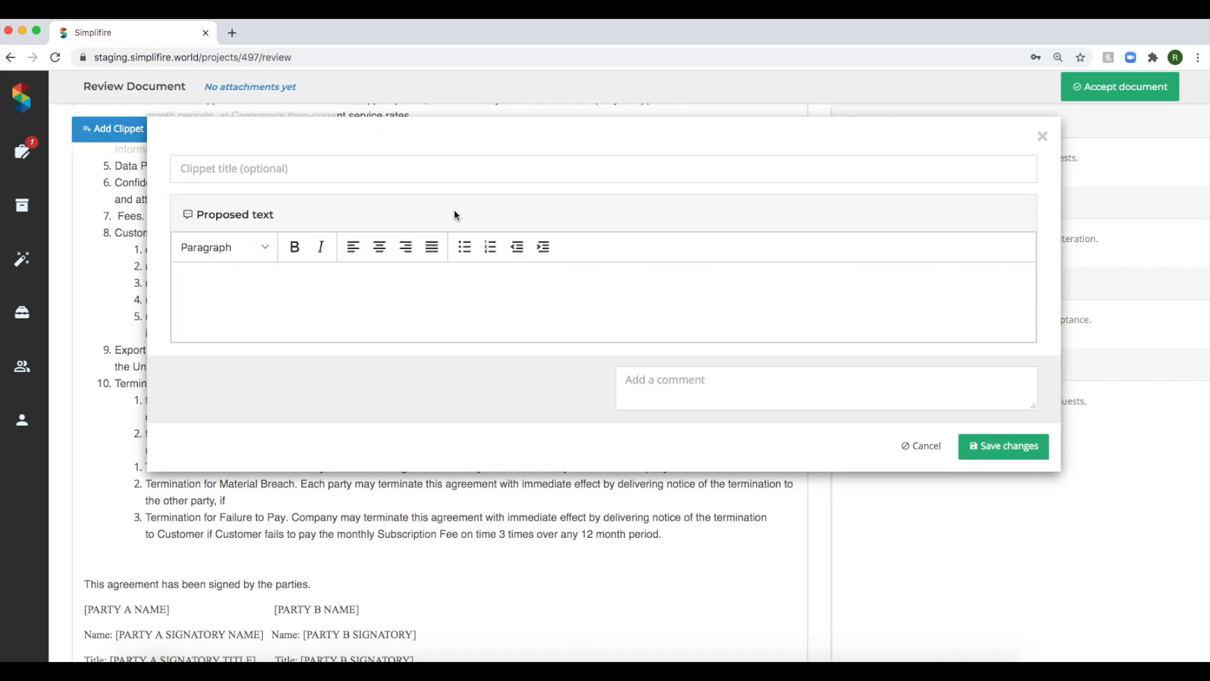
left_click(454, 169)
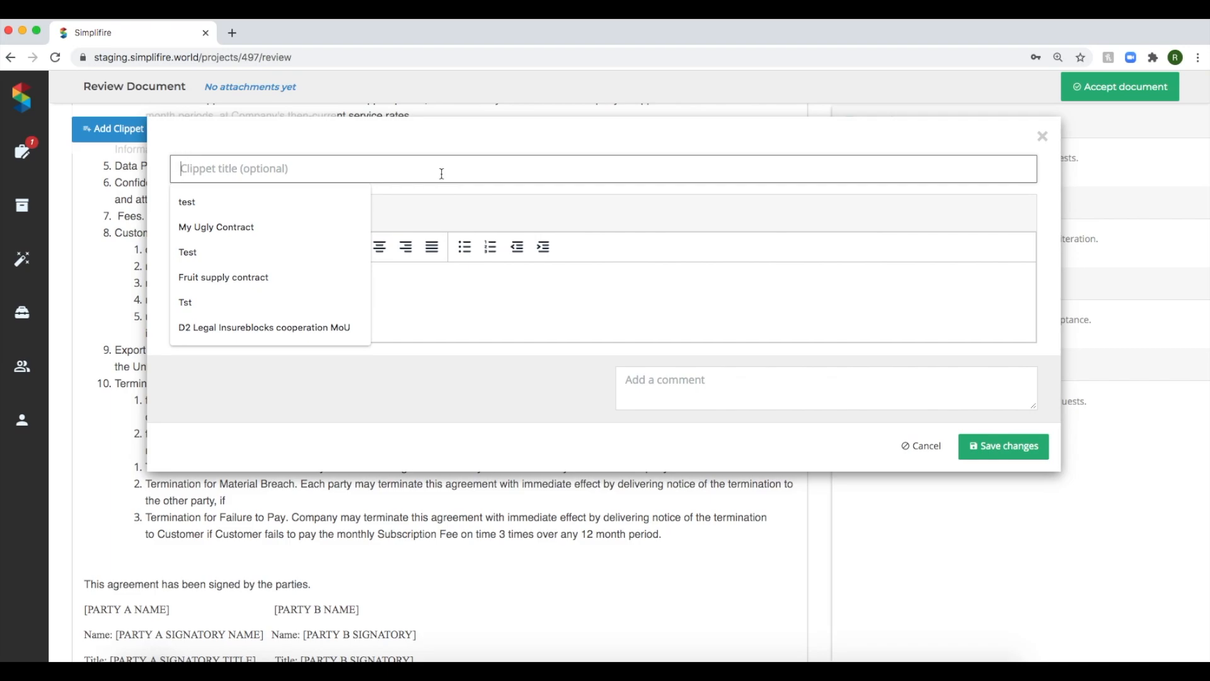
type("Additino")
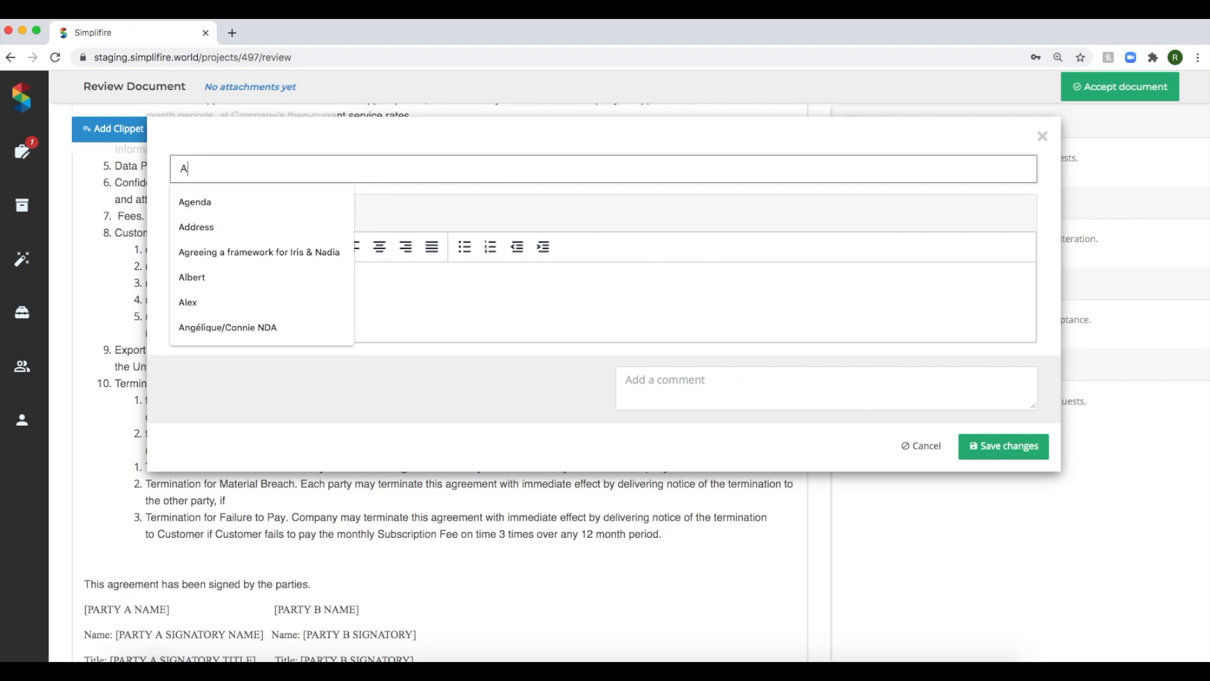
key("BackSpace")
key("BackSpace")
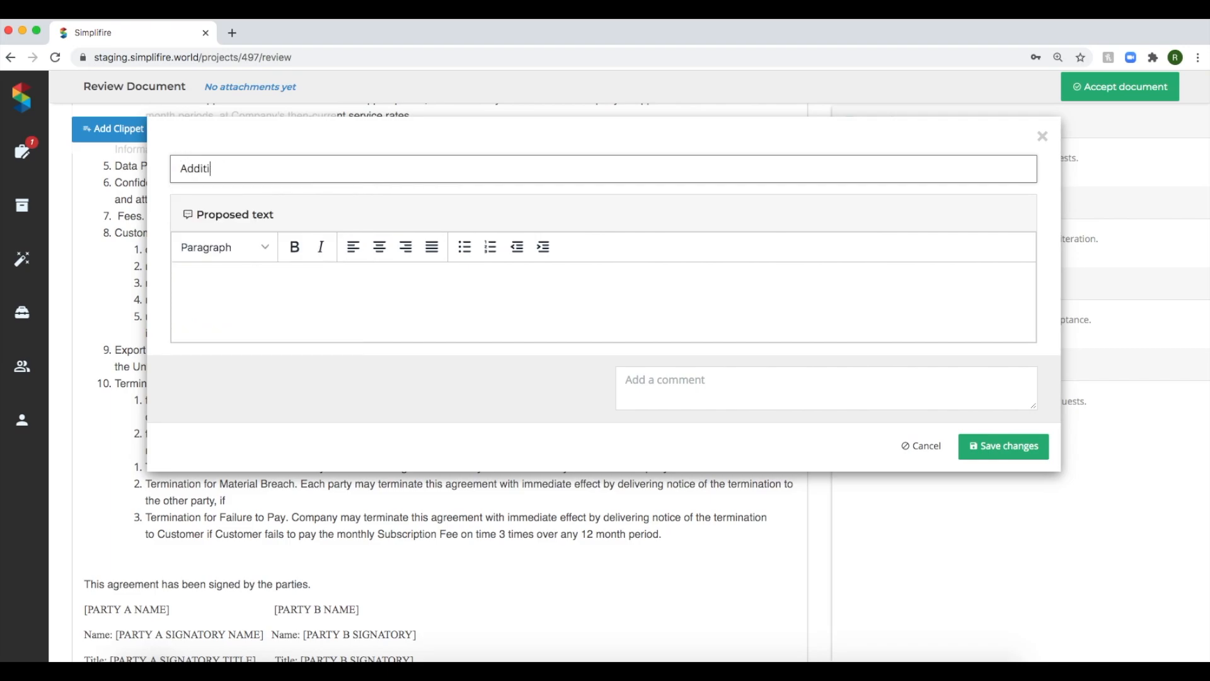
type("on")
Enter "New clause." as the clippet's proposed text, leave the comment empty and save the changes.
left_click(442, 279)
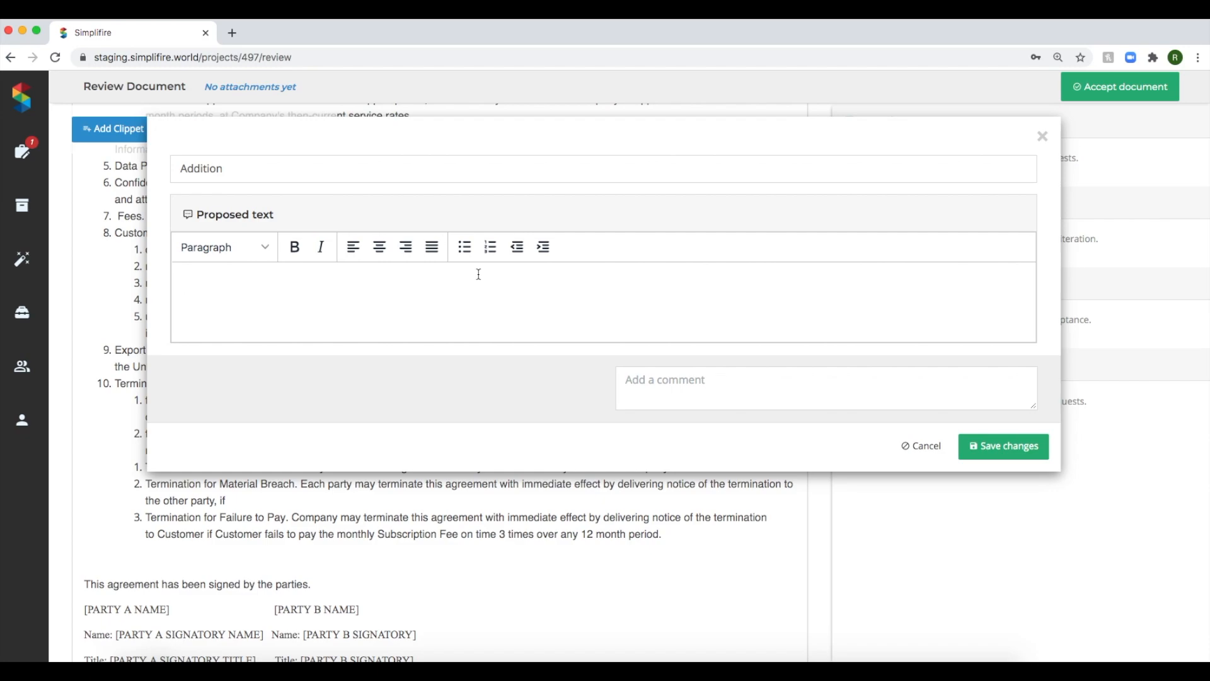
type("New clause.")
left_click(659, 379)
left_click(1007, 452)
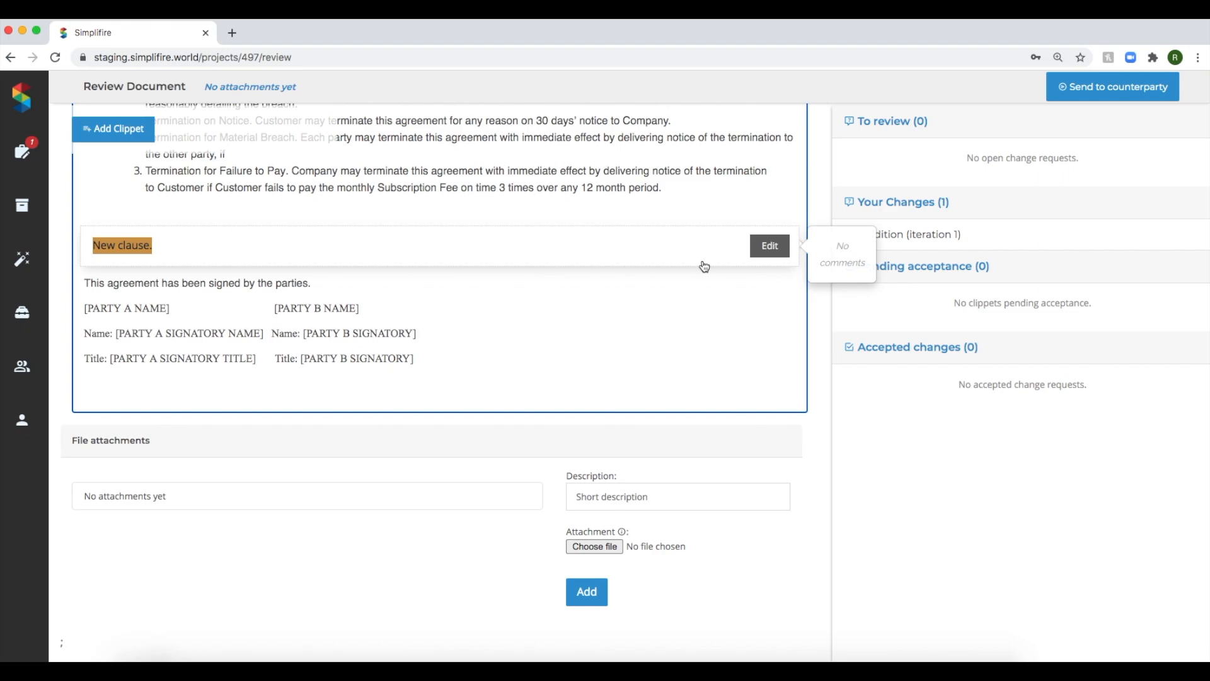
Propose deleting the whole "Termination for Failure to Pay" clause as a clippet.
scroll(704, 266, "up", 6)
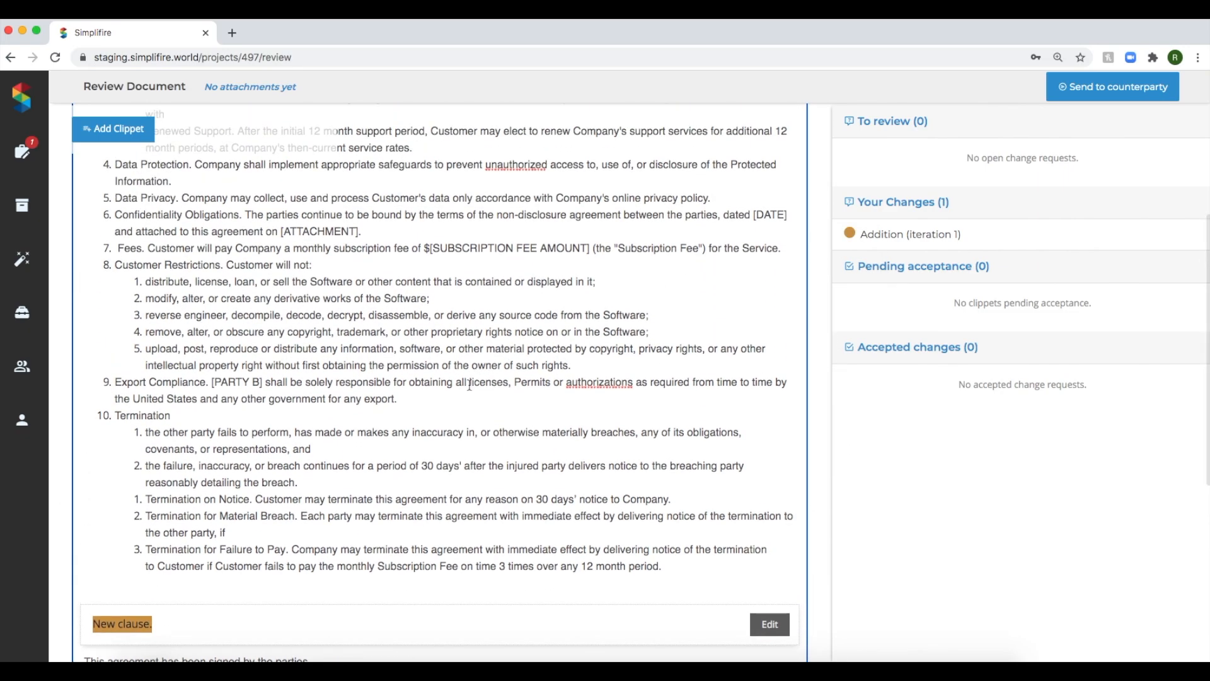
left_click(680, 565)
left_click_drag(680, 564, 136, 548)
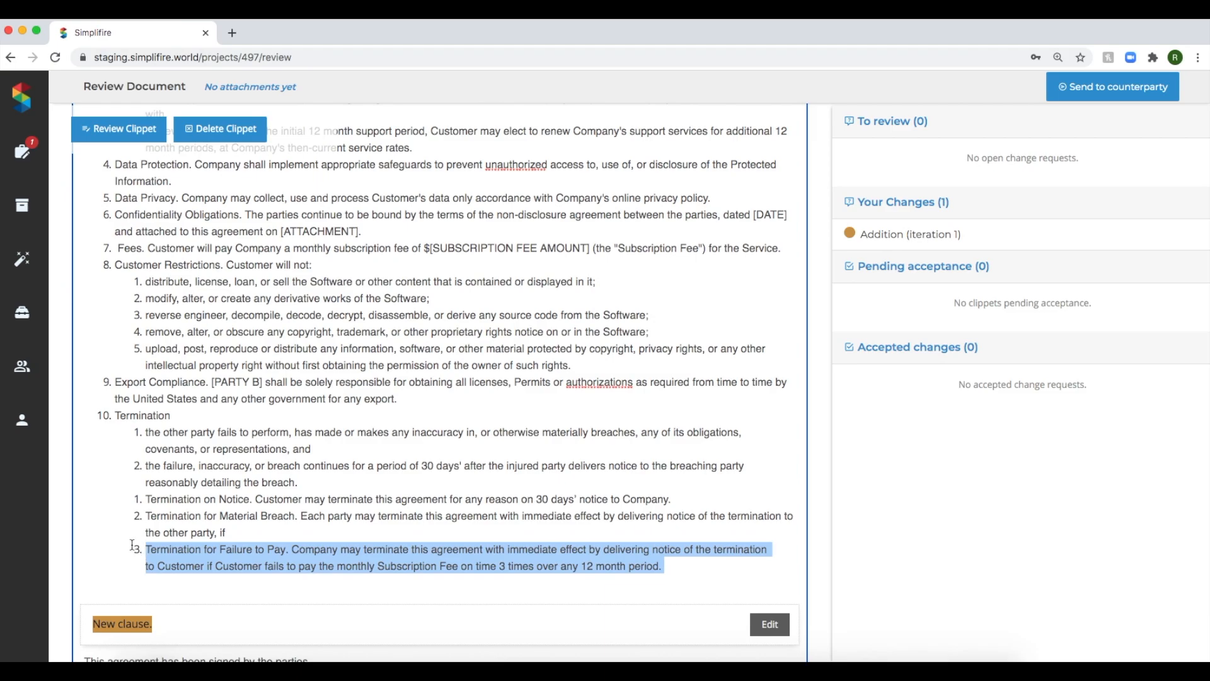
left_click(235, 129)
scroll(669, 459, "down", 5)
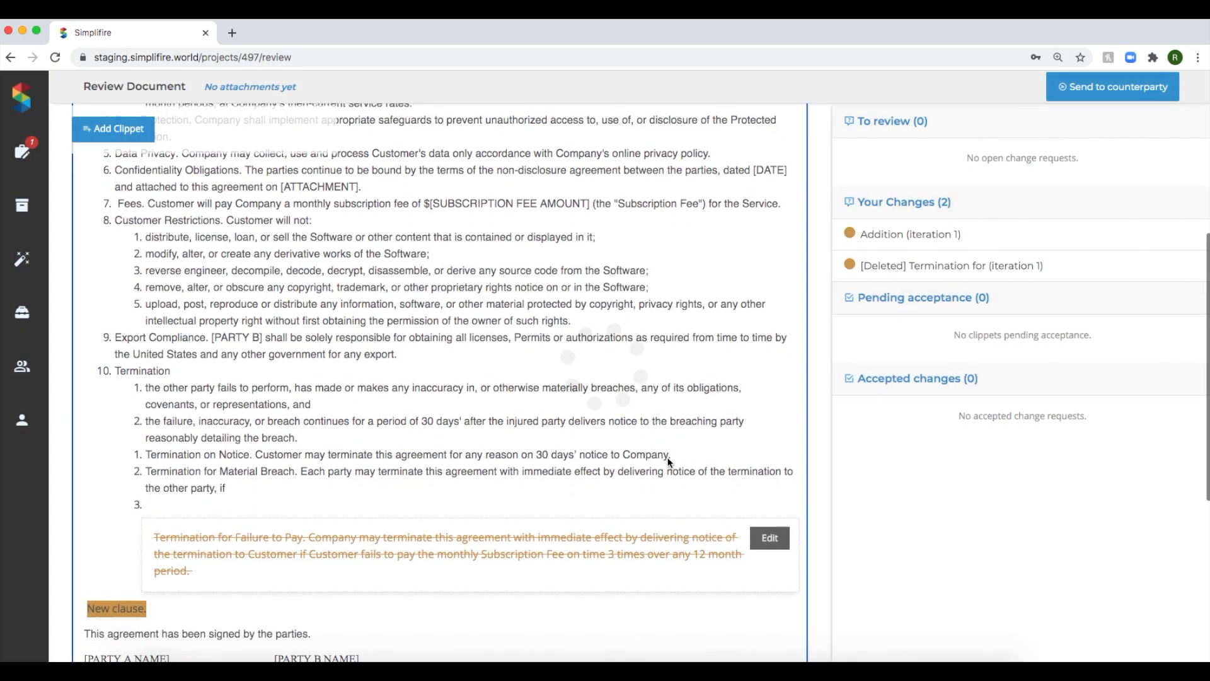
Remove the word "Material" from the proposed text of the "Termination for Material Breach" clause, save it and send the document to the counterparty.
scroll(662, 464, "up", 3)
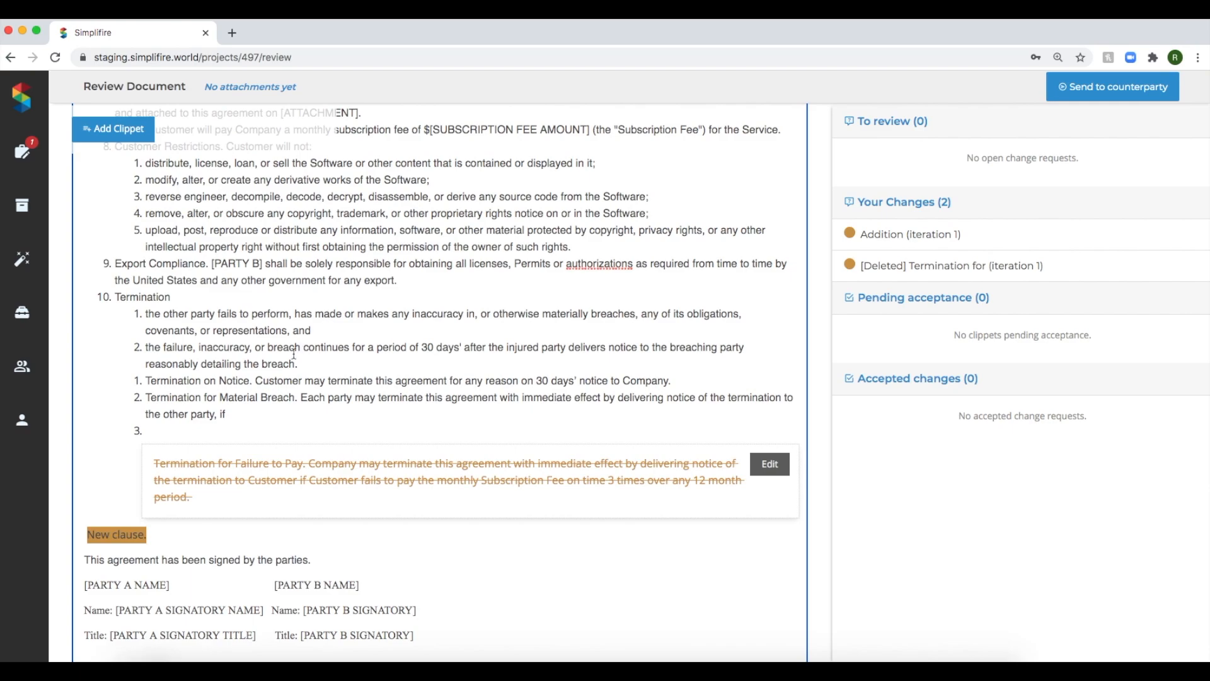
left_click_drag(252, 413, 142, 401)
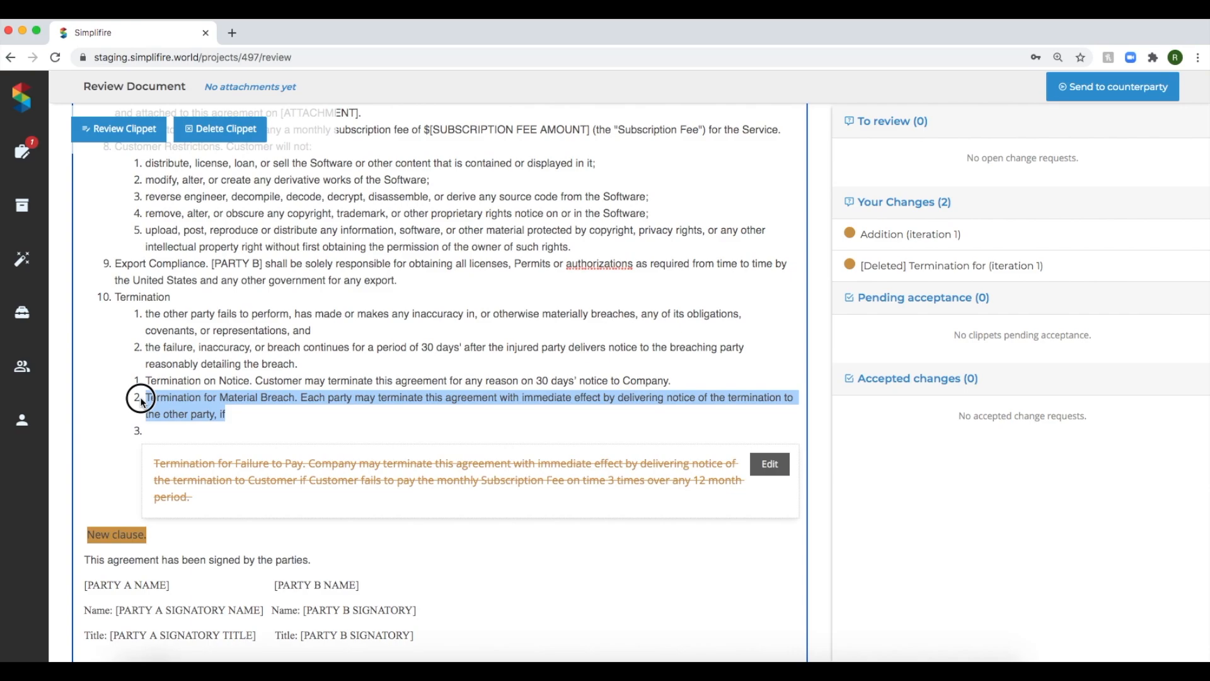
left_click(113, 129)
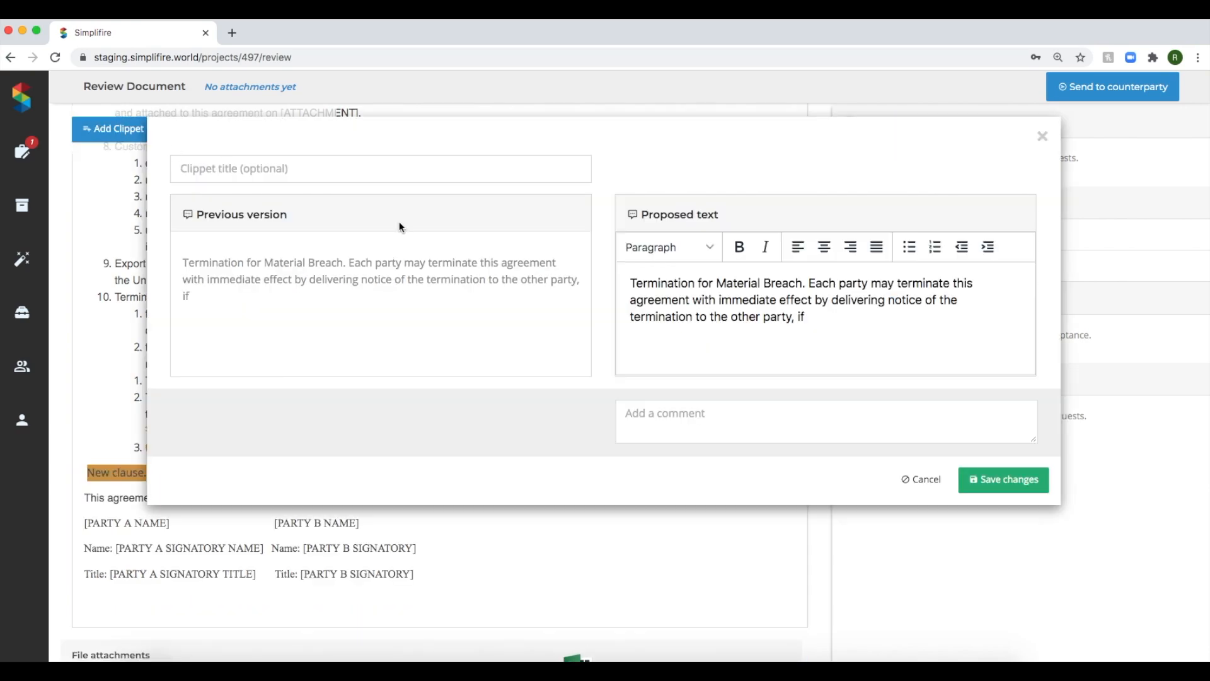
double_click(756, 284)
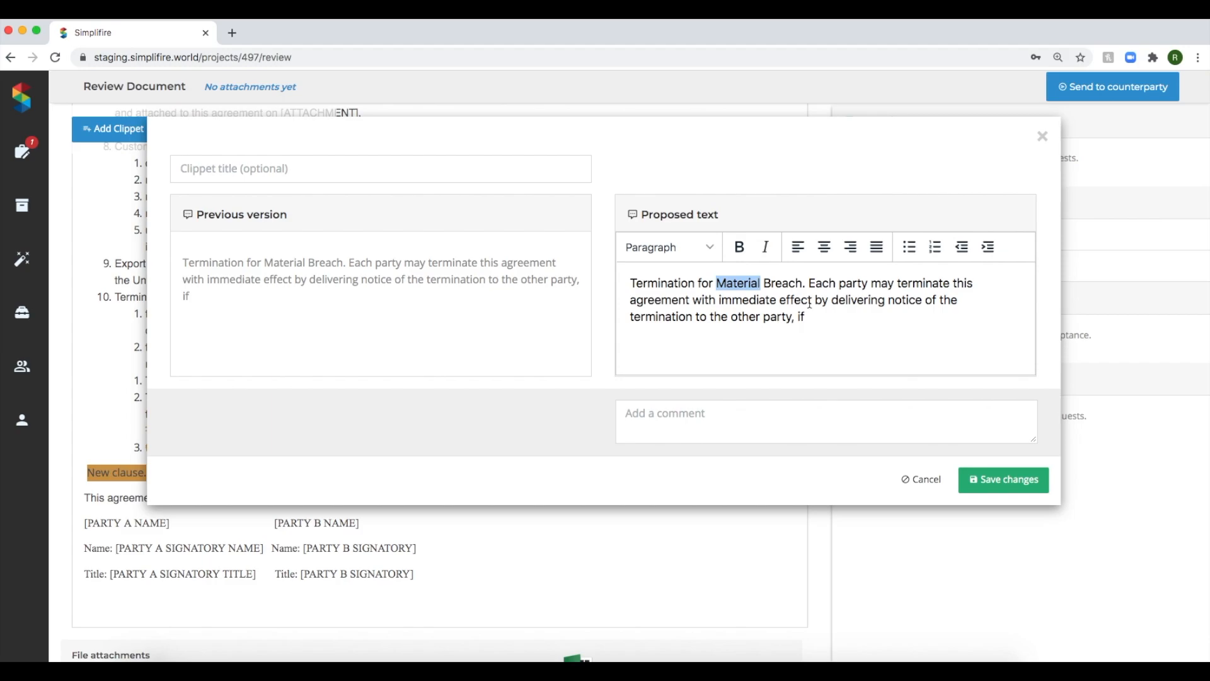
key("BackSpace")
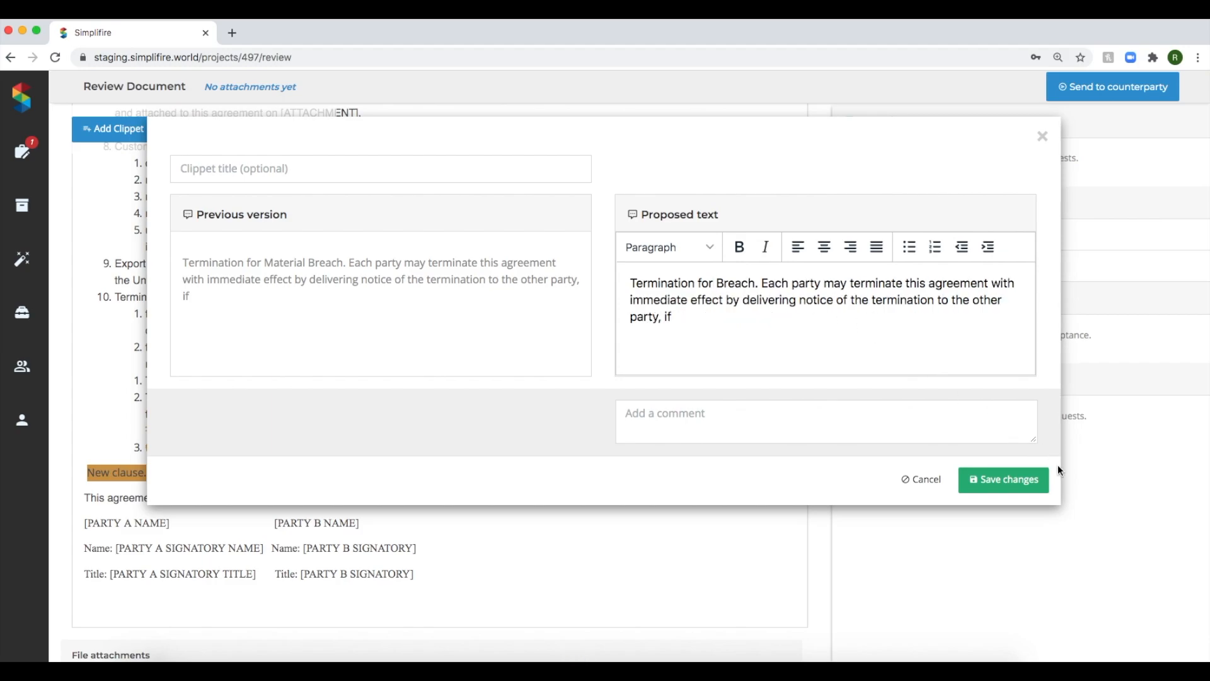
left_click(1026, 476)
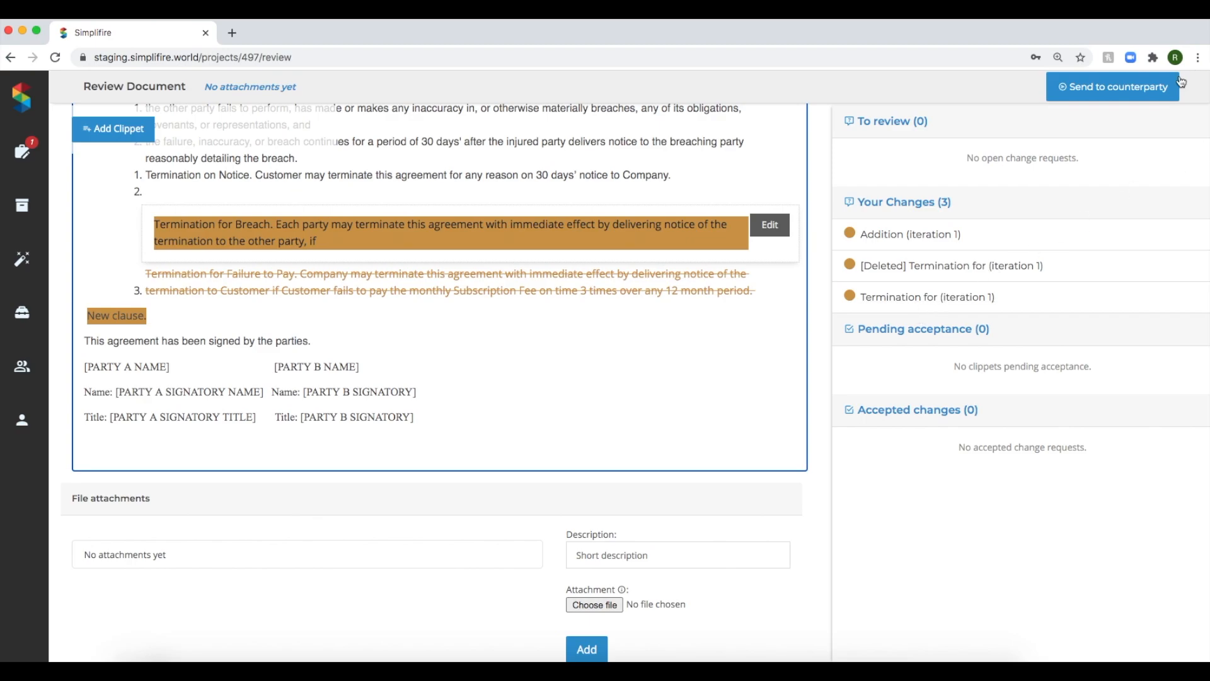
left_click(1146, 88)
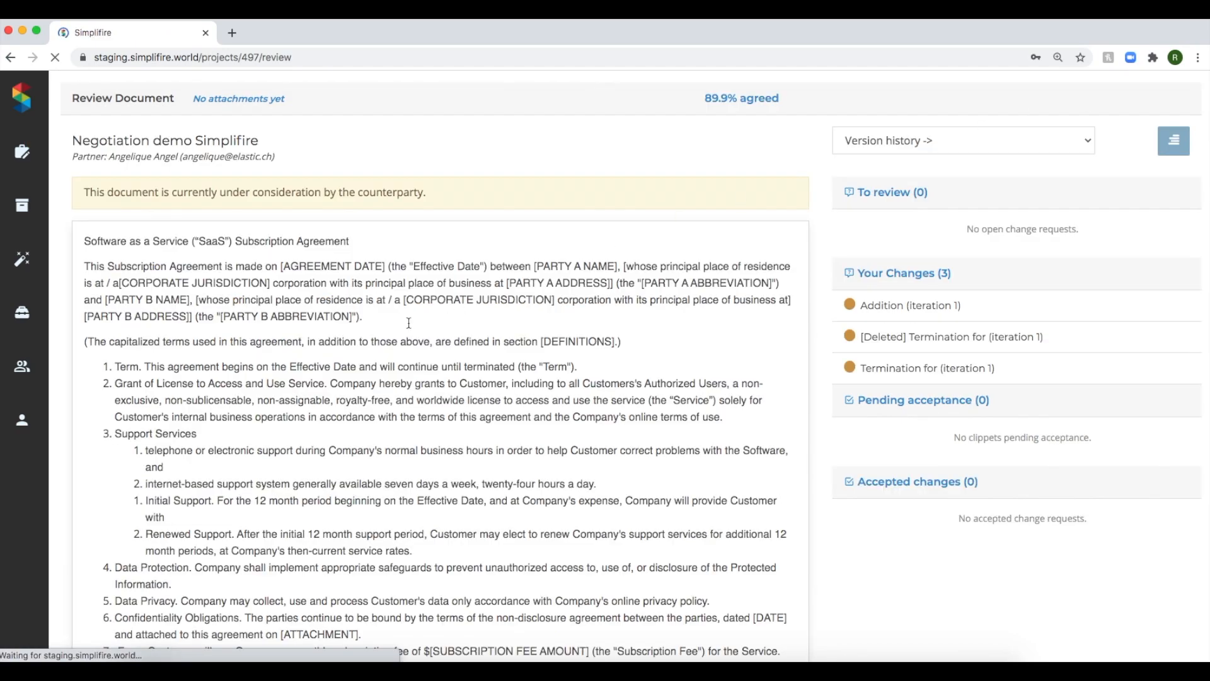
Sign out and sign back in as the document's original sender with that account's saved e-mail address and password.
left_click(22, 420)
left_click(117, 155)
left_click(641, 356)
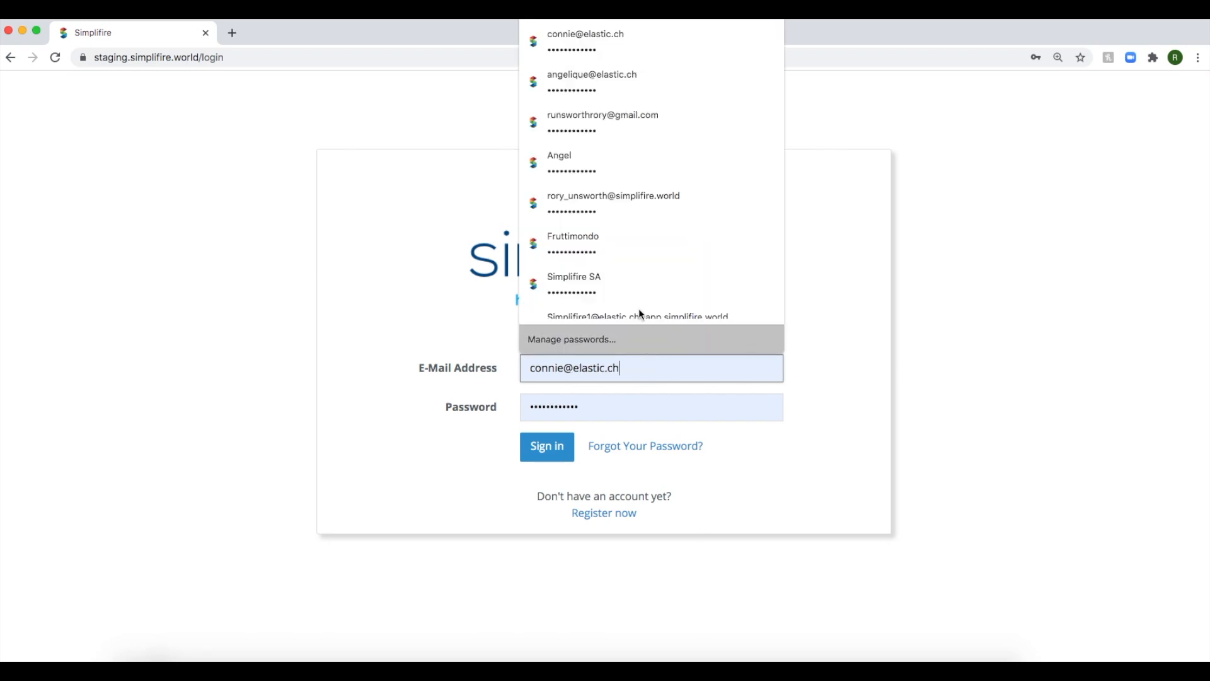
left_click(589, 88)
left_click(544, 449)
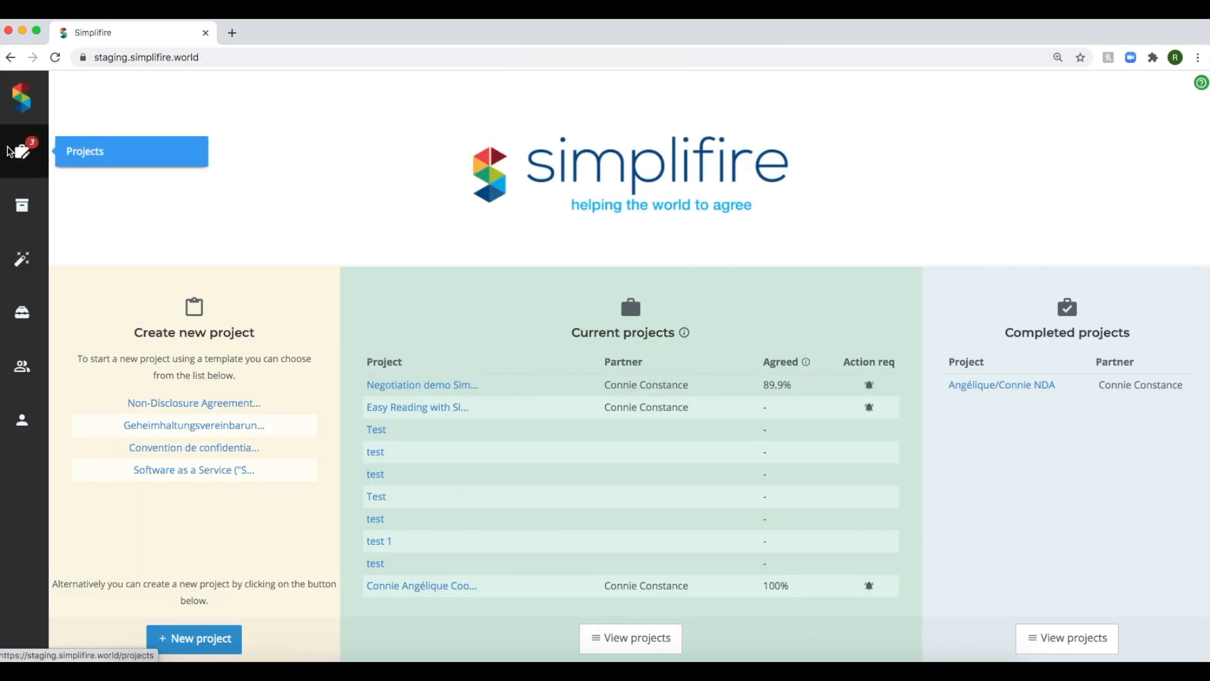
Open the returned Negotiation demo Simplifire project for review and accept the partner's "Addition" change.
left_click(3, 153)
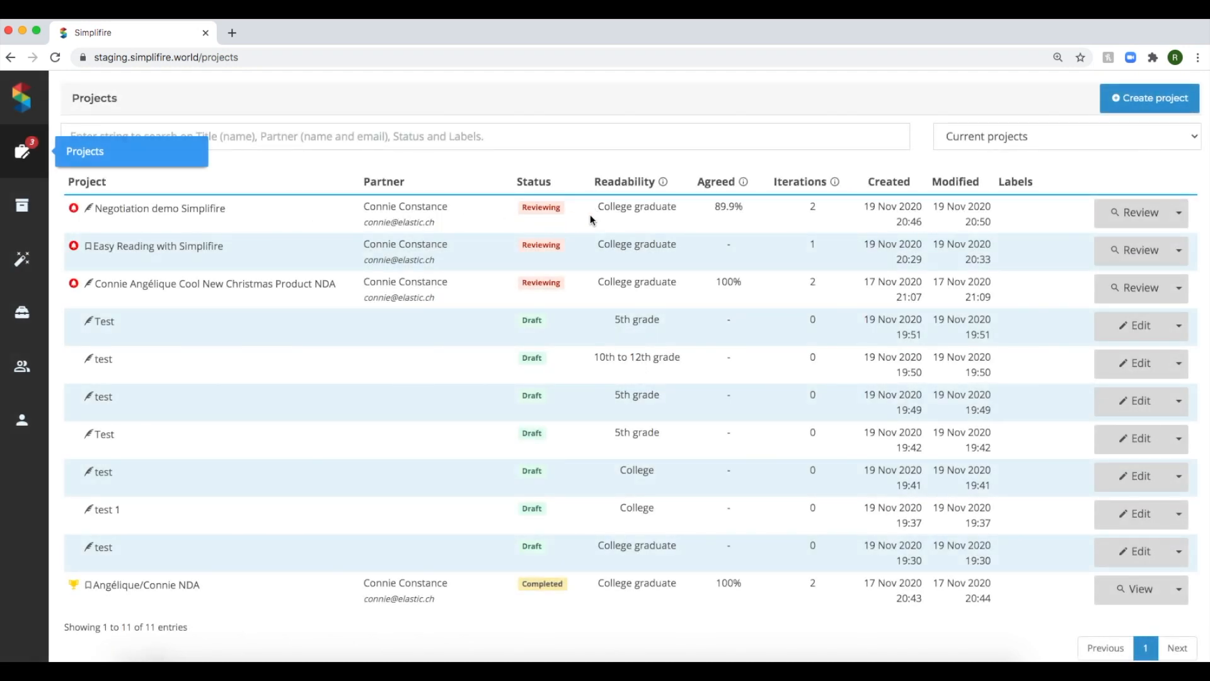
left_click(1123, 215)
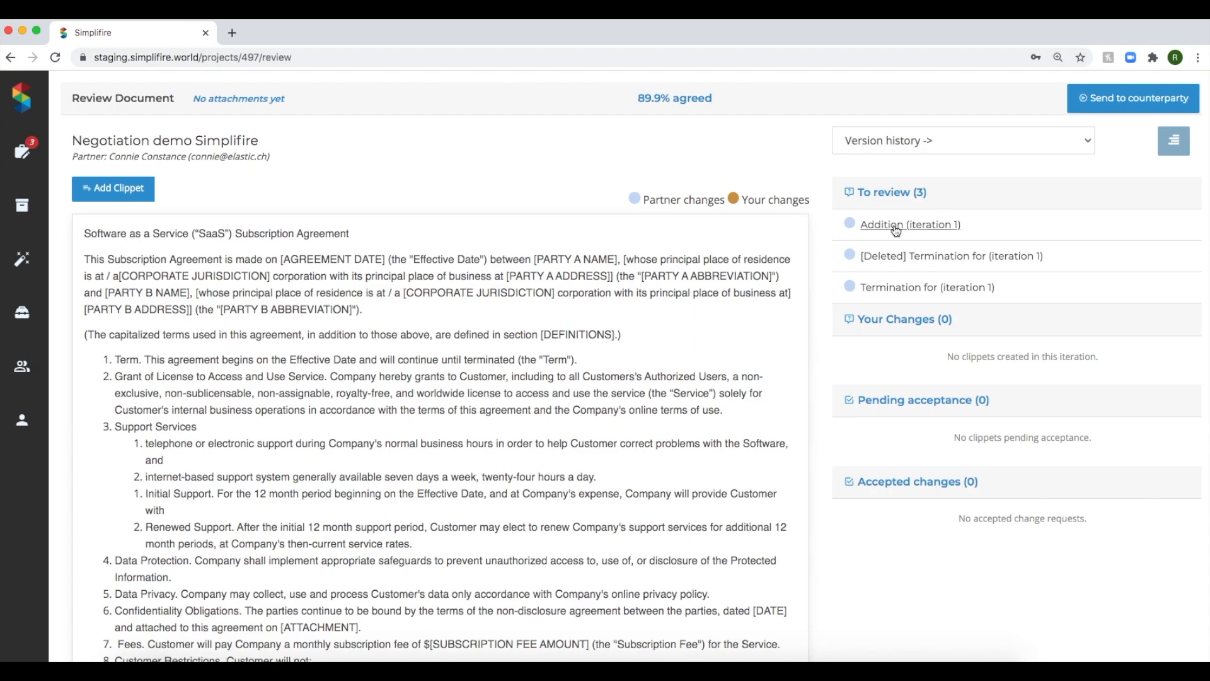
left_click(896, 227)
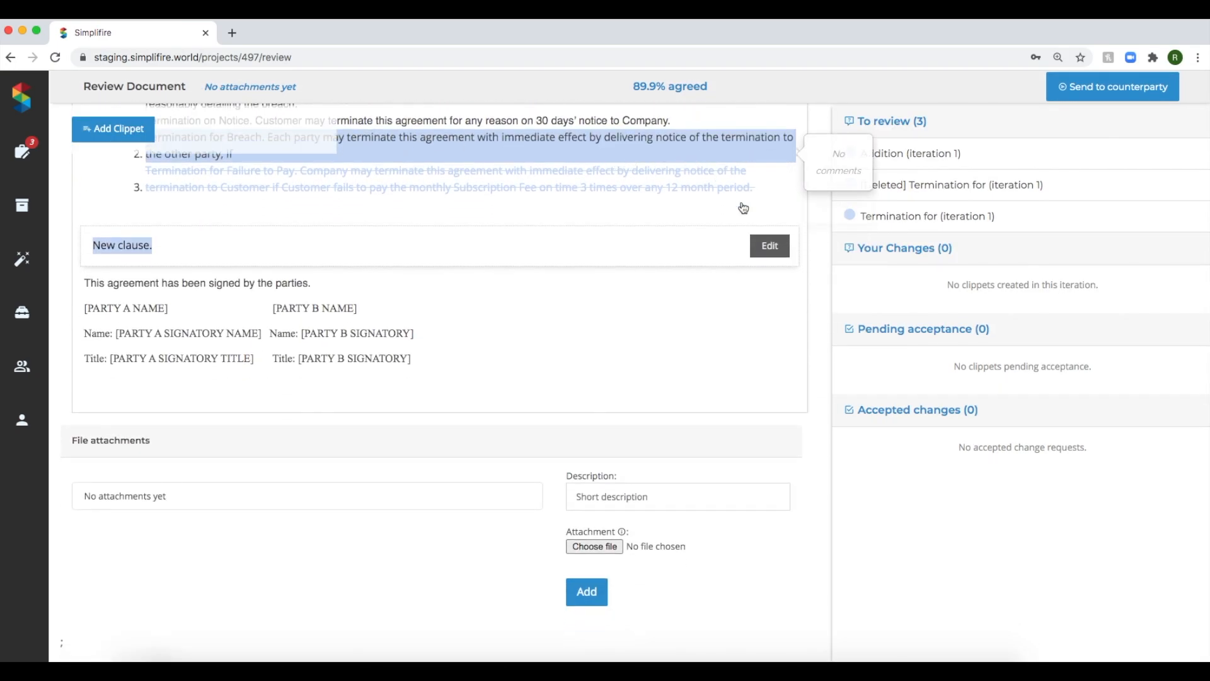
left_click(788, 248)
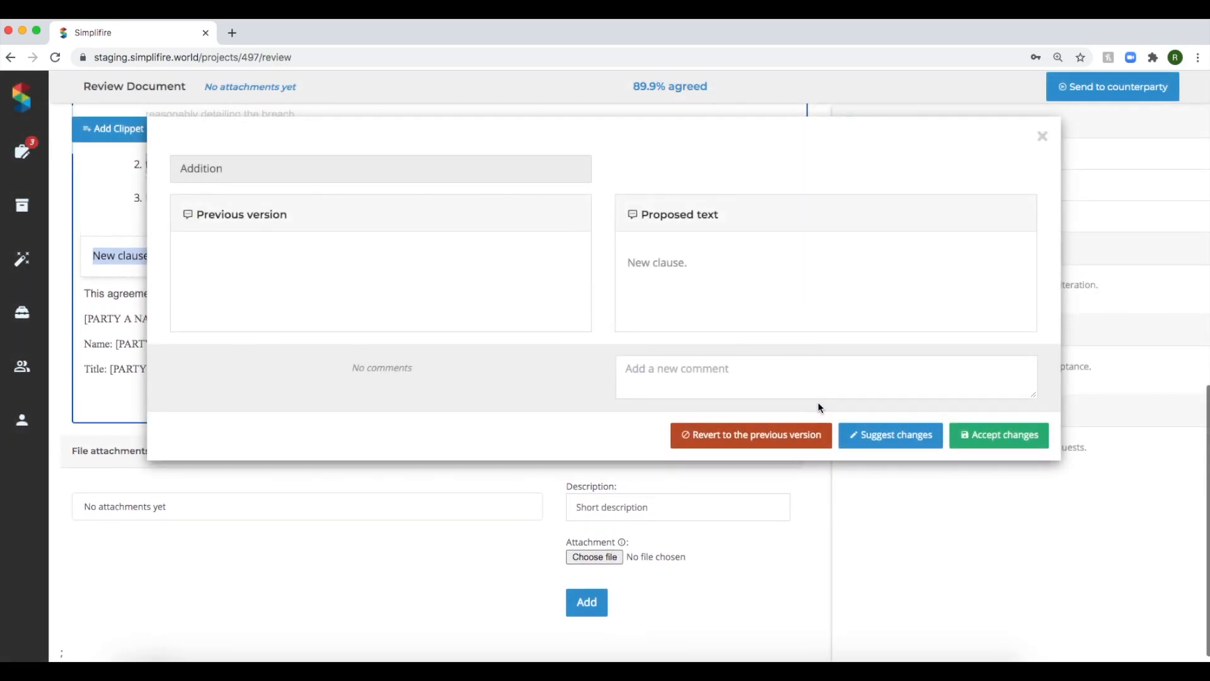
left_click(961, 435)
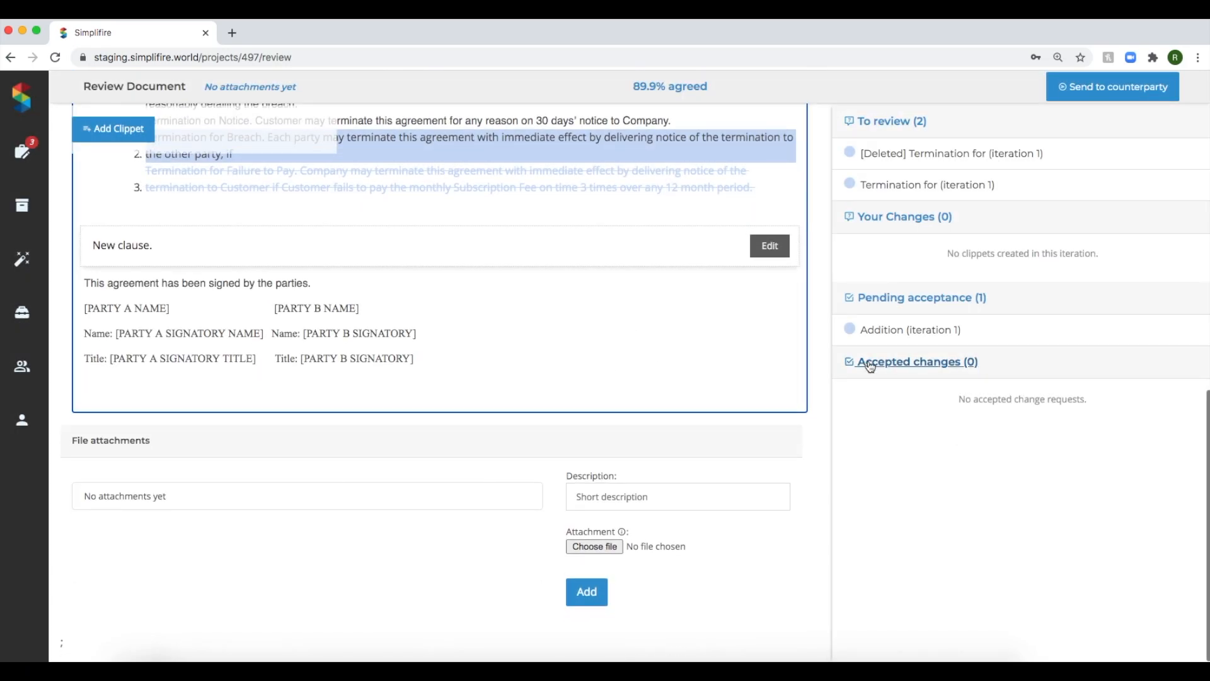
Review the partner's proposed deletion of the "Termination for Failure to Pay" clause and accept it.
left_click(932, 154)
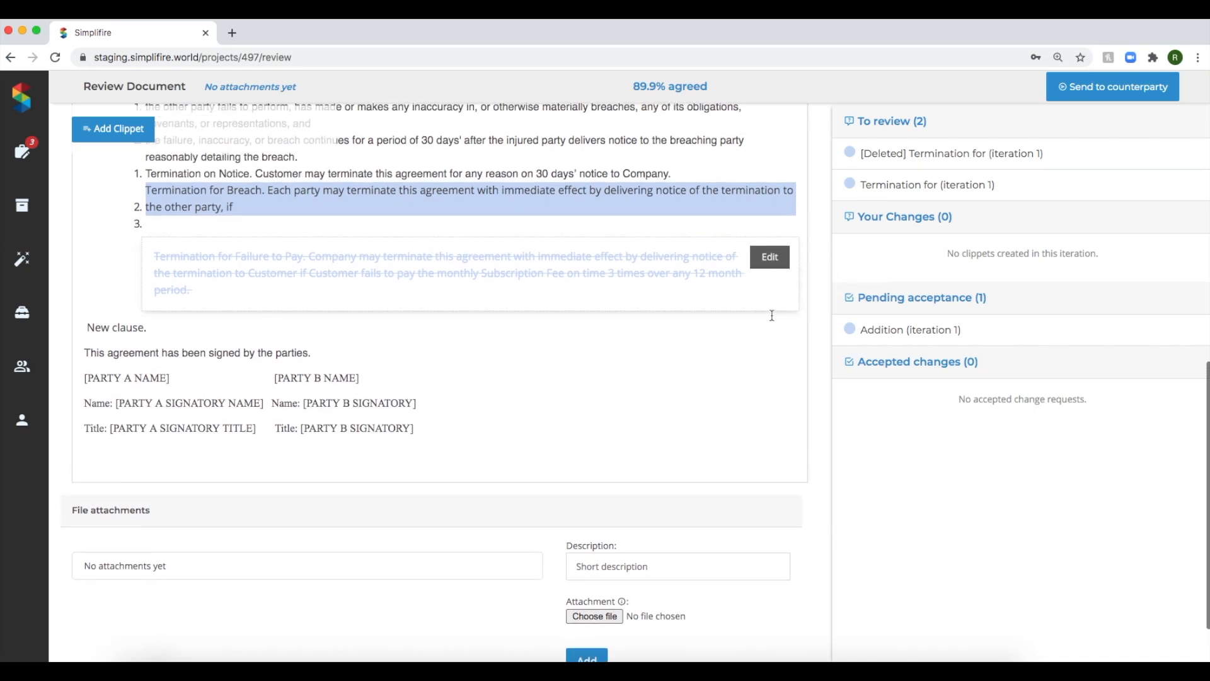
left_click(770, 262)
left_click(971, 441)
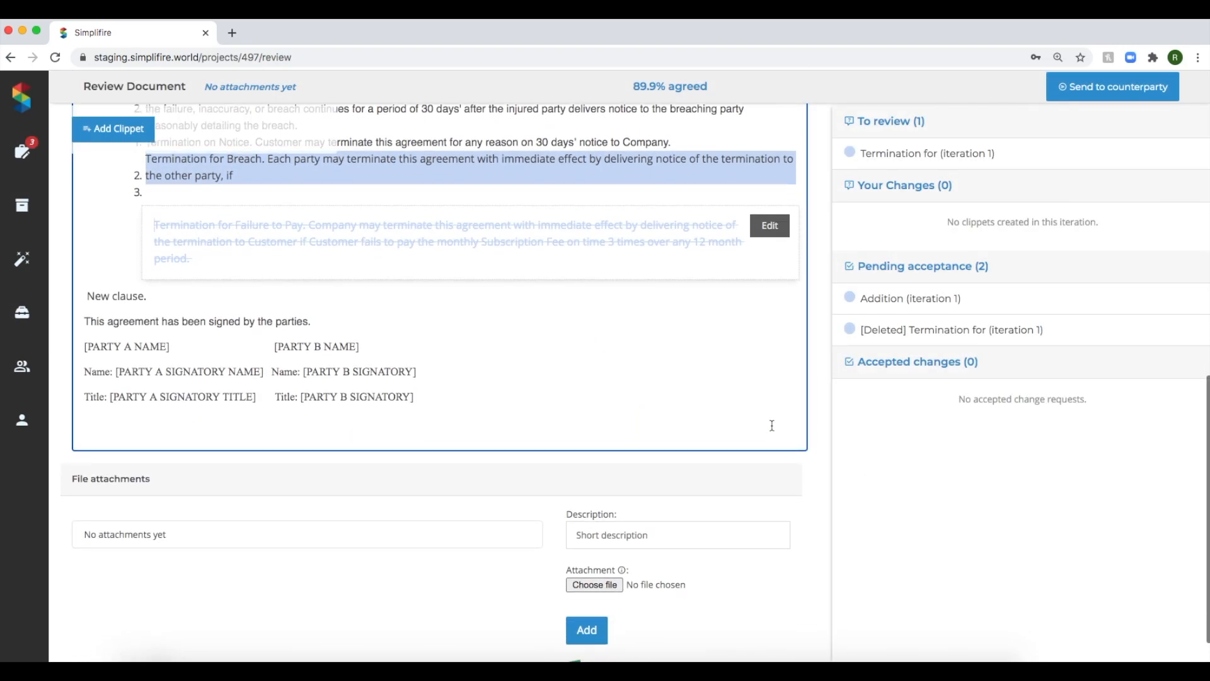
Accept the partner's proposed "Termination for Breach" wording, and accept the whole document without reformatting it.
left_click(882, 155)
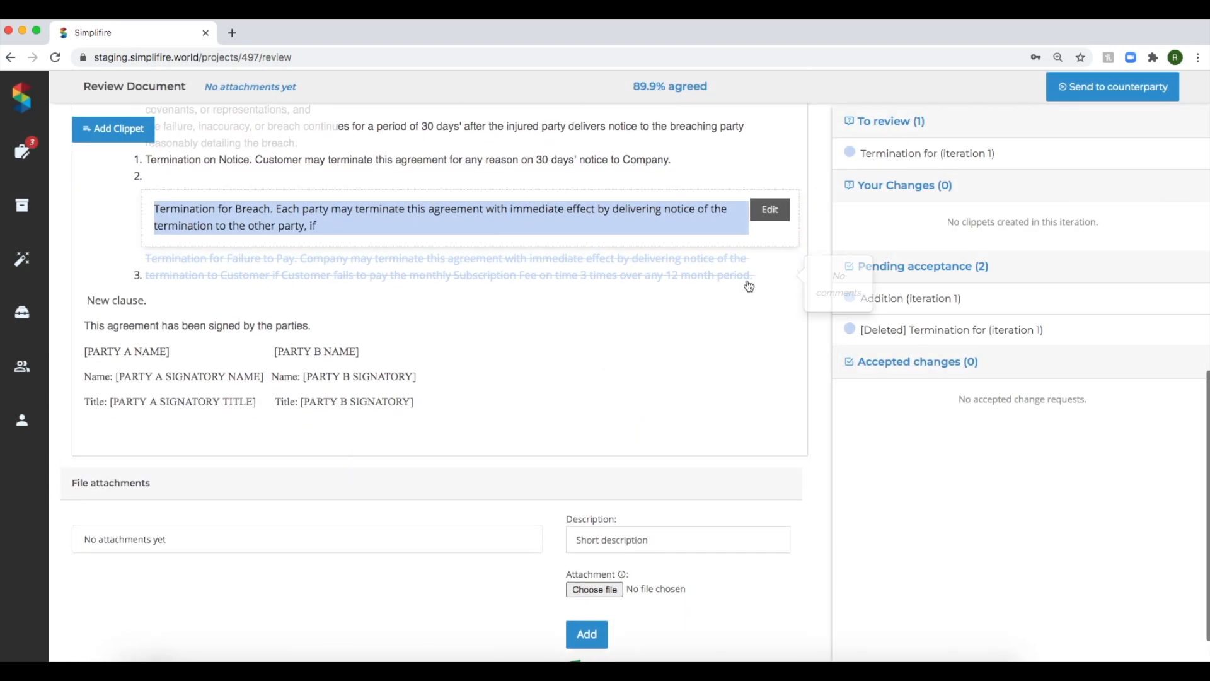
left_click(767, 262)
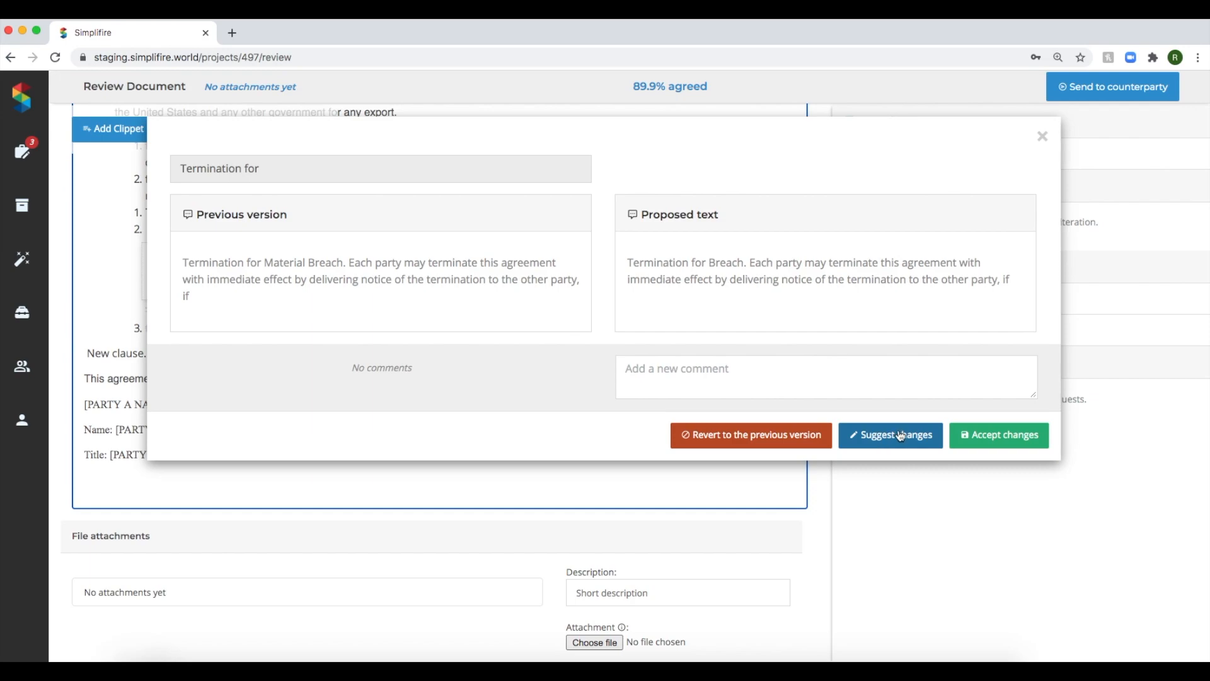
left_click(1031, 438)
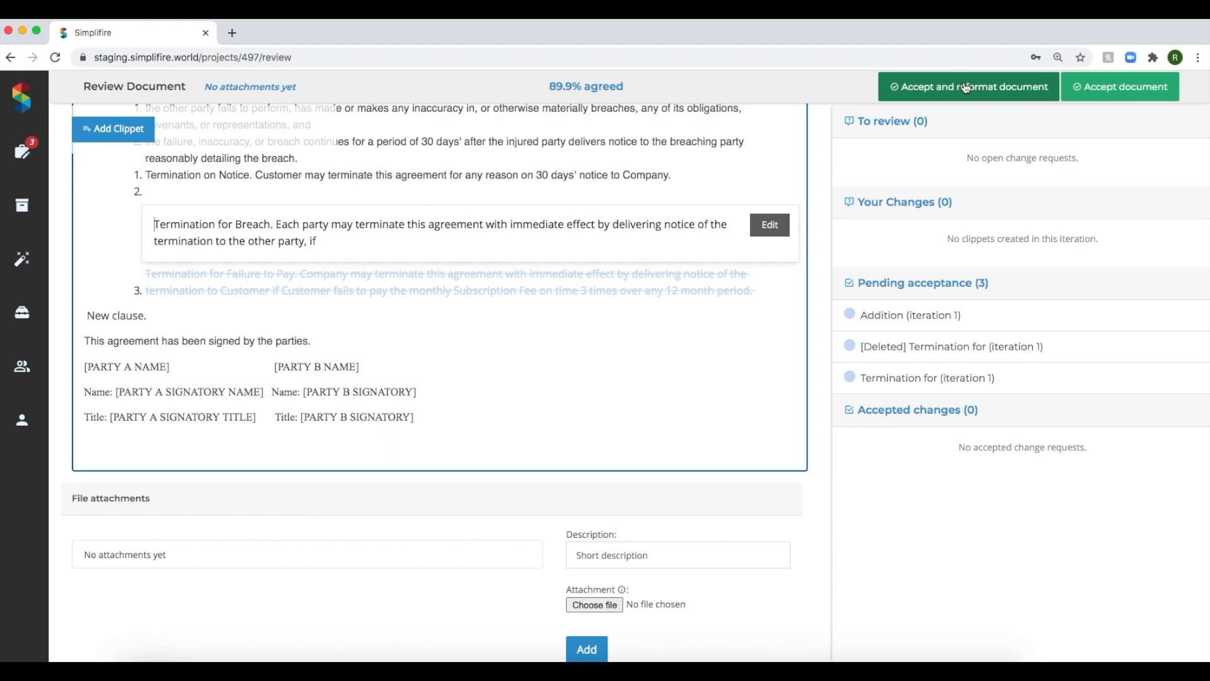
left_click(1127, 85)
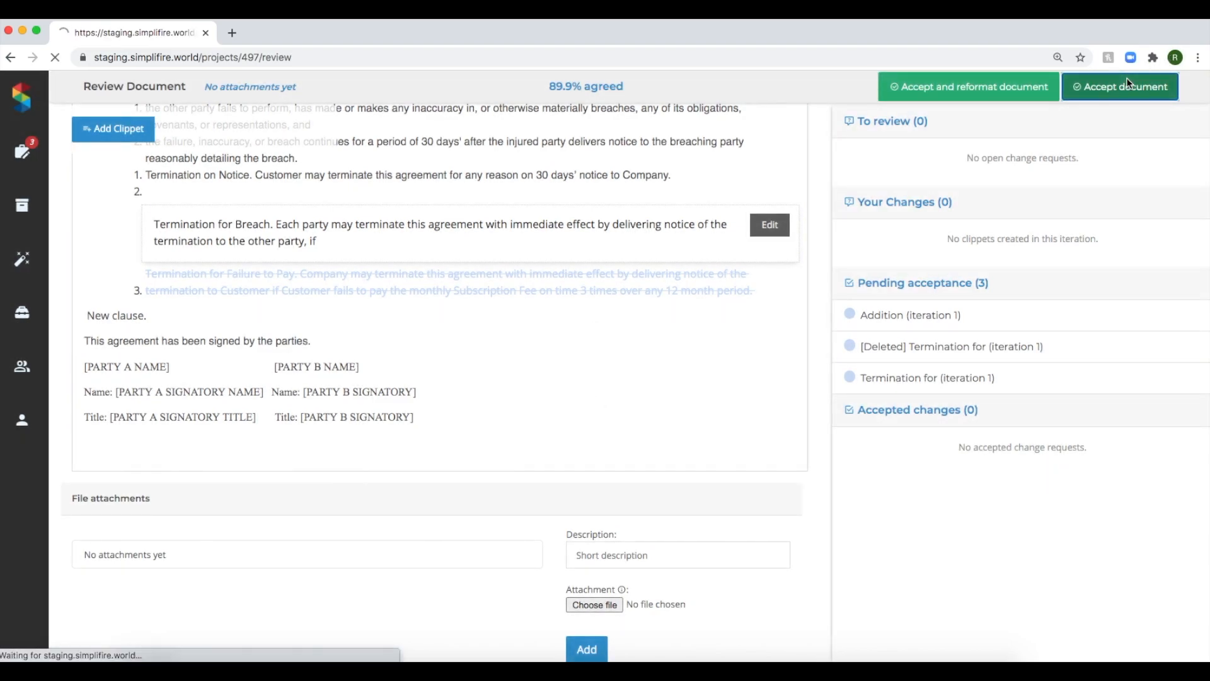
Sign out and sign back in as the counterparty with that account's saved e-mail address and password.
left_click(35, 421)
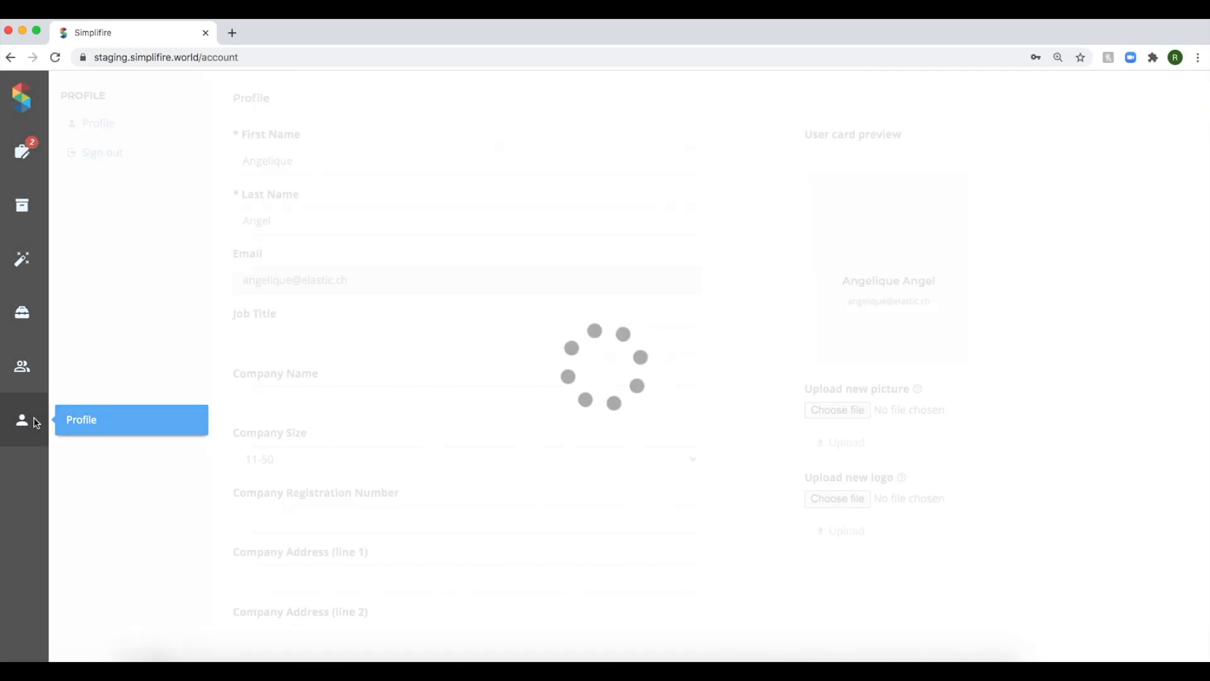
left_click(101, 154)
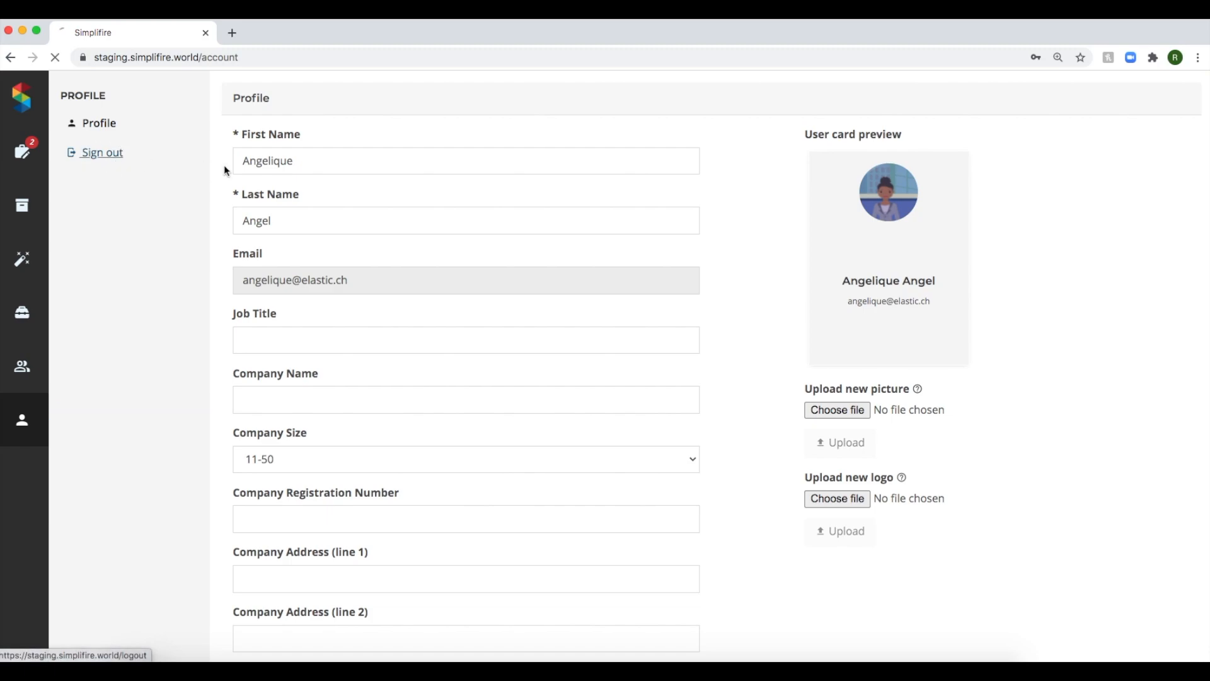
left_click(697, 376)
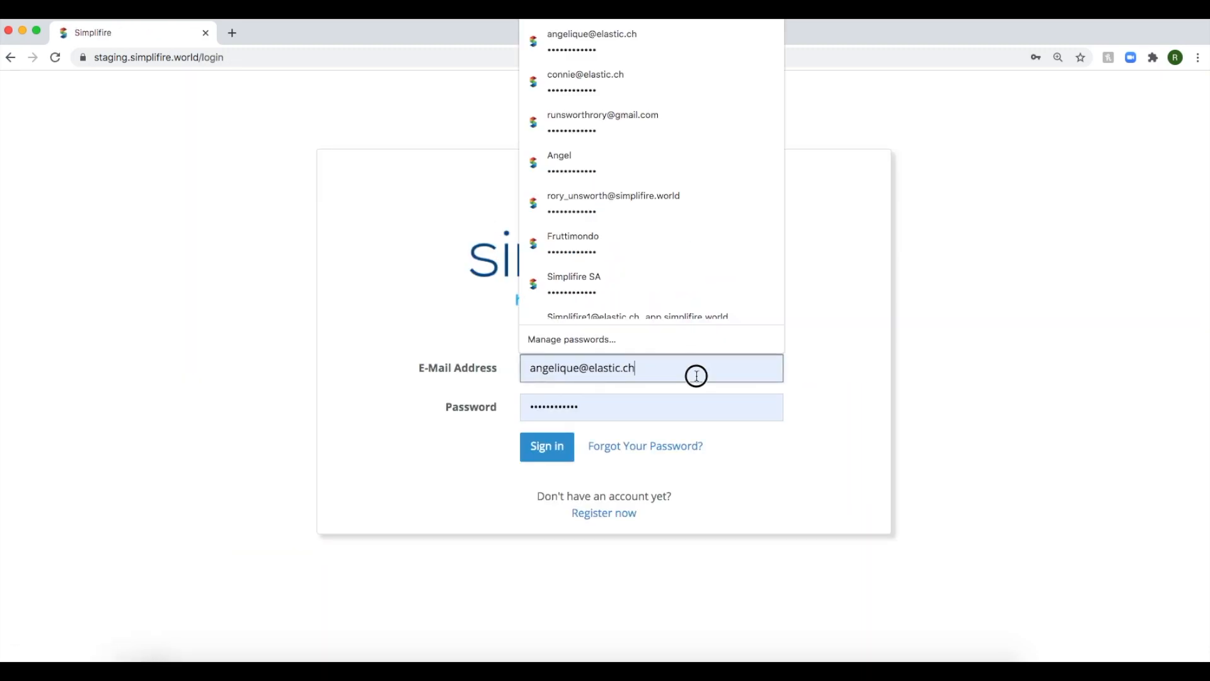
left_click(571, 82)
left_click(547, 446)
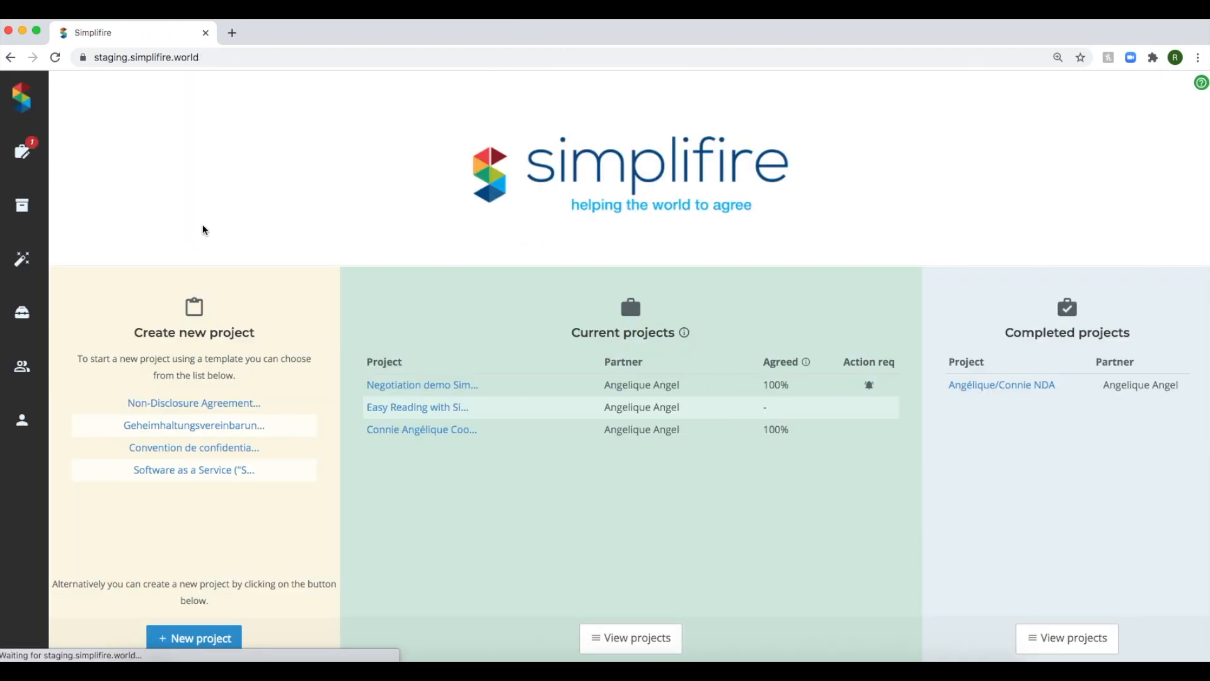
Open the Negotiation demo Simplifire project to check its review status and accepted changes, and return to the projects list.
left_click(23, 152)
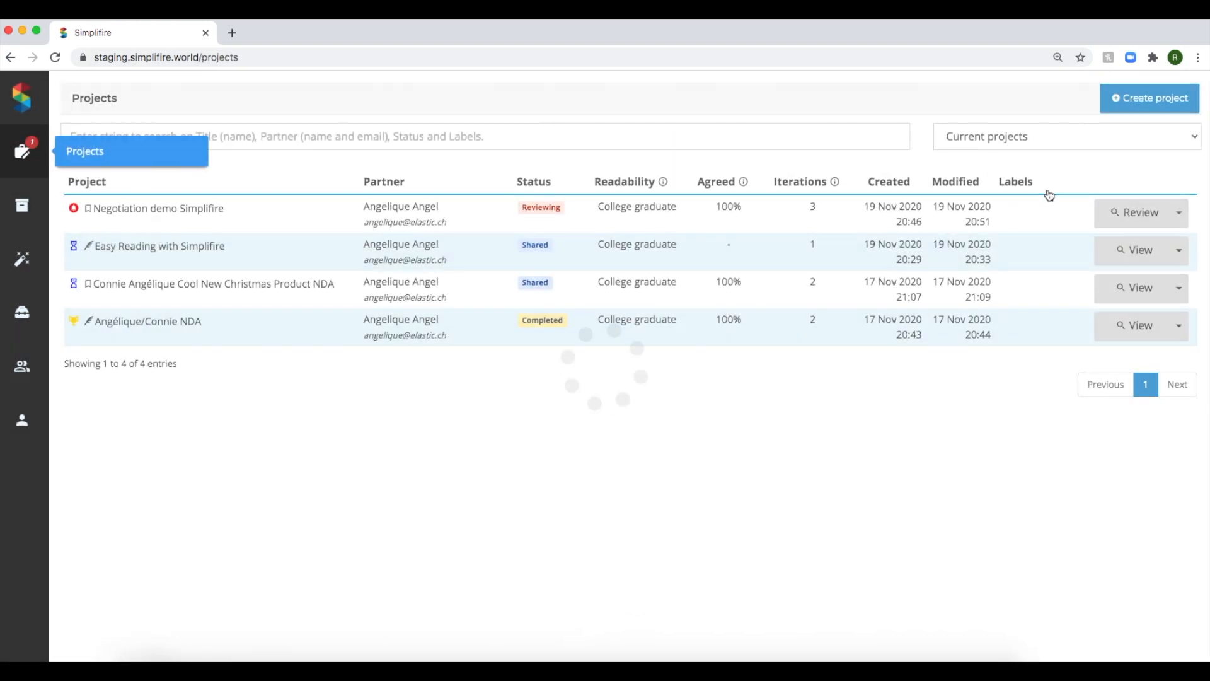
left_click(1126, 218)
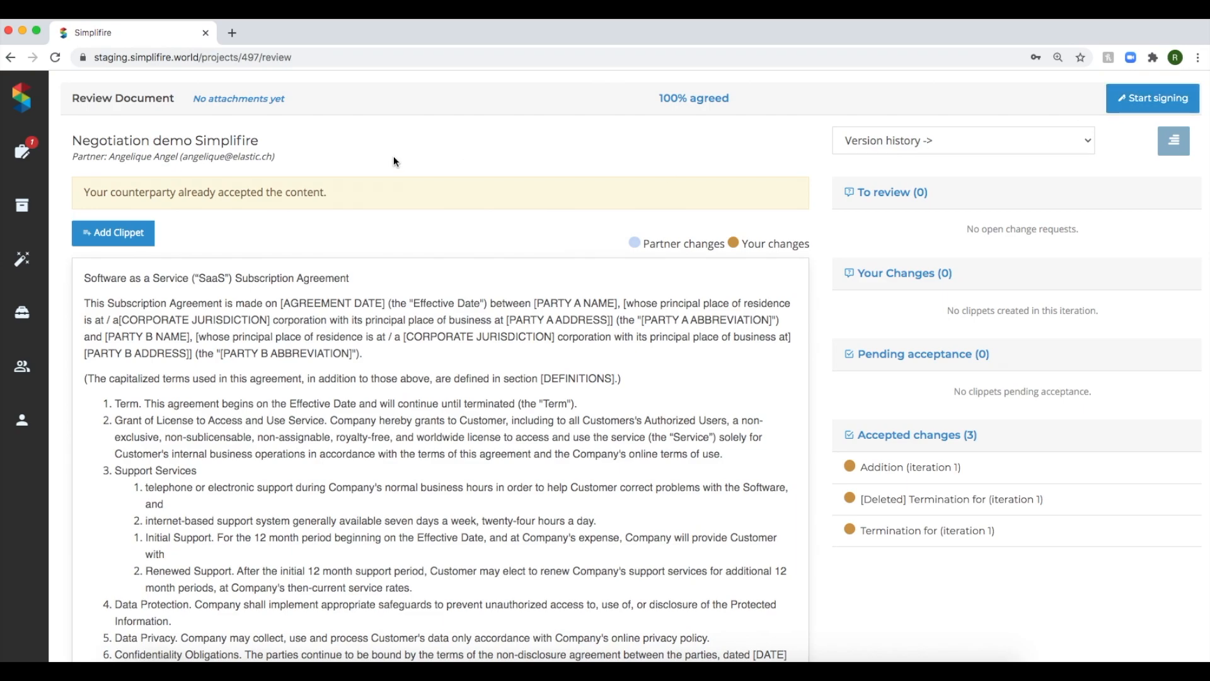
left_click(25, 151)
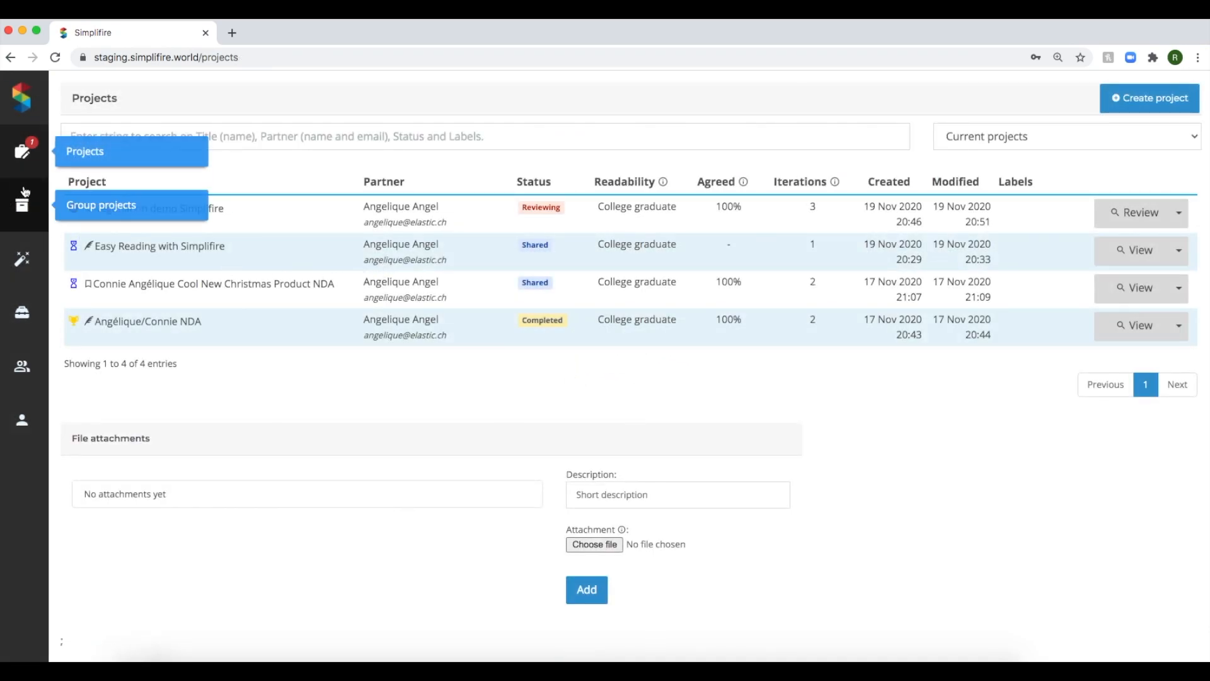
Start a new project and attach the file "Fruit contract draft 1.docx" with the description "Something".
left_click(1132, 100)
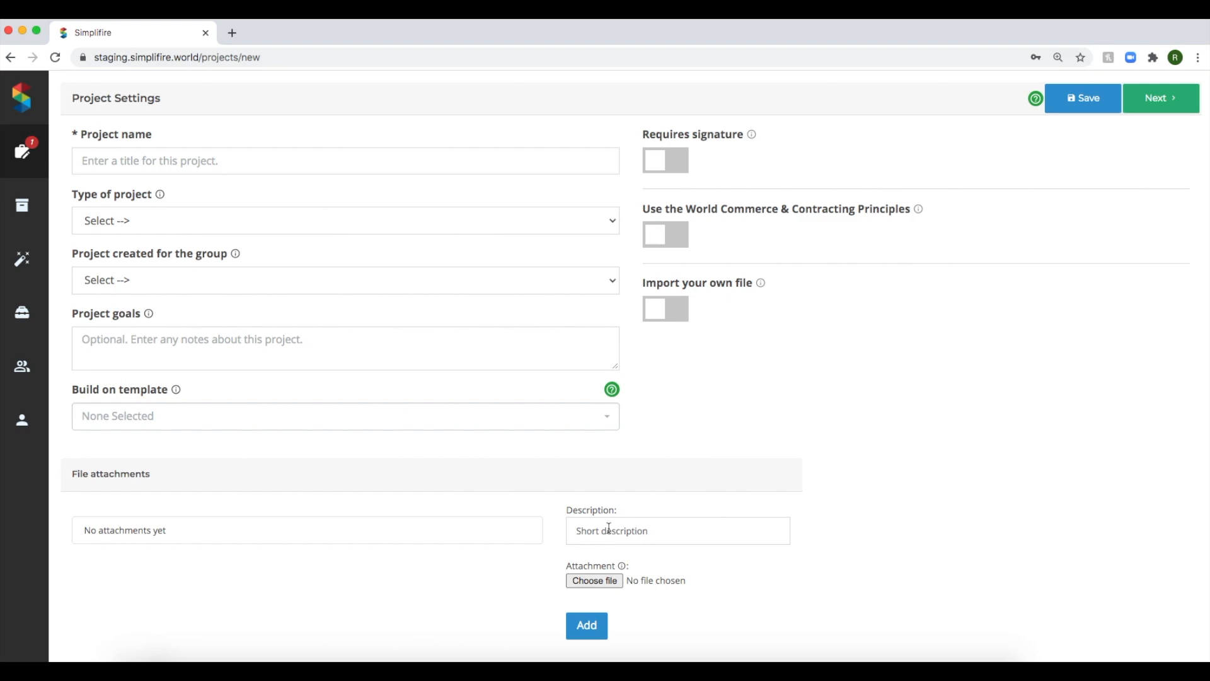
left_click(609, 528)
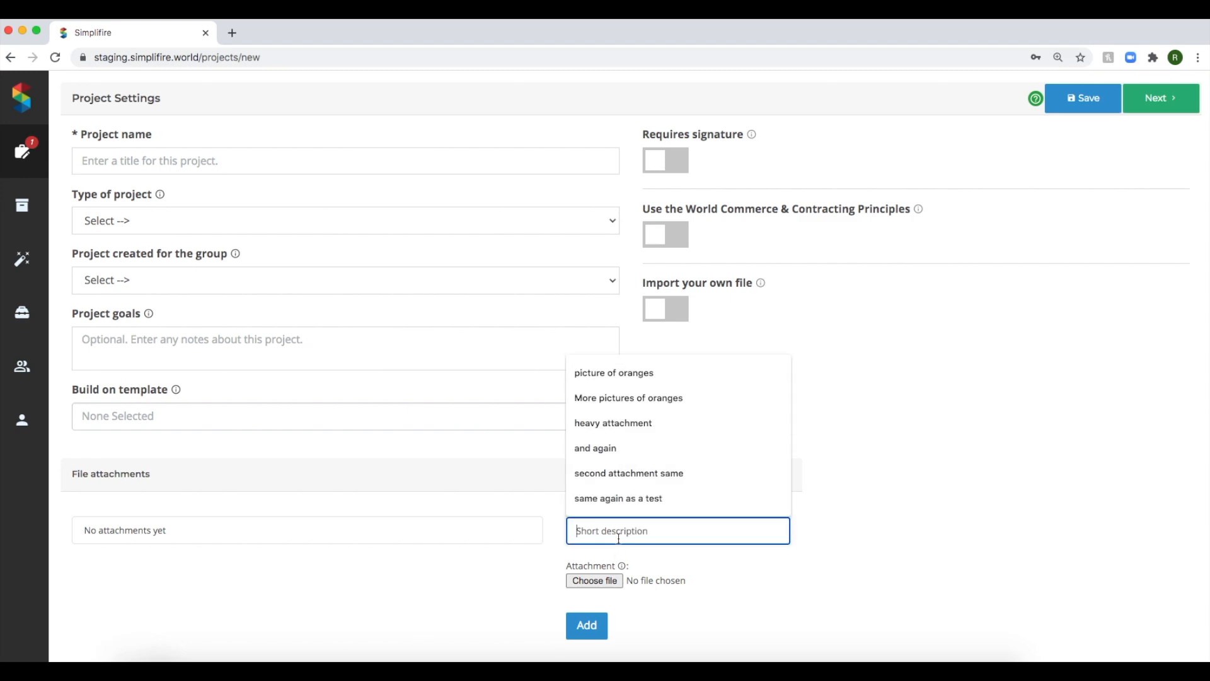
type("Something")
left_click(595, 580)
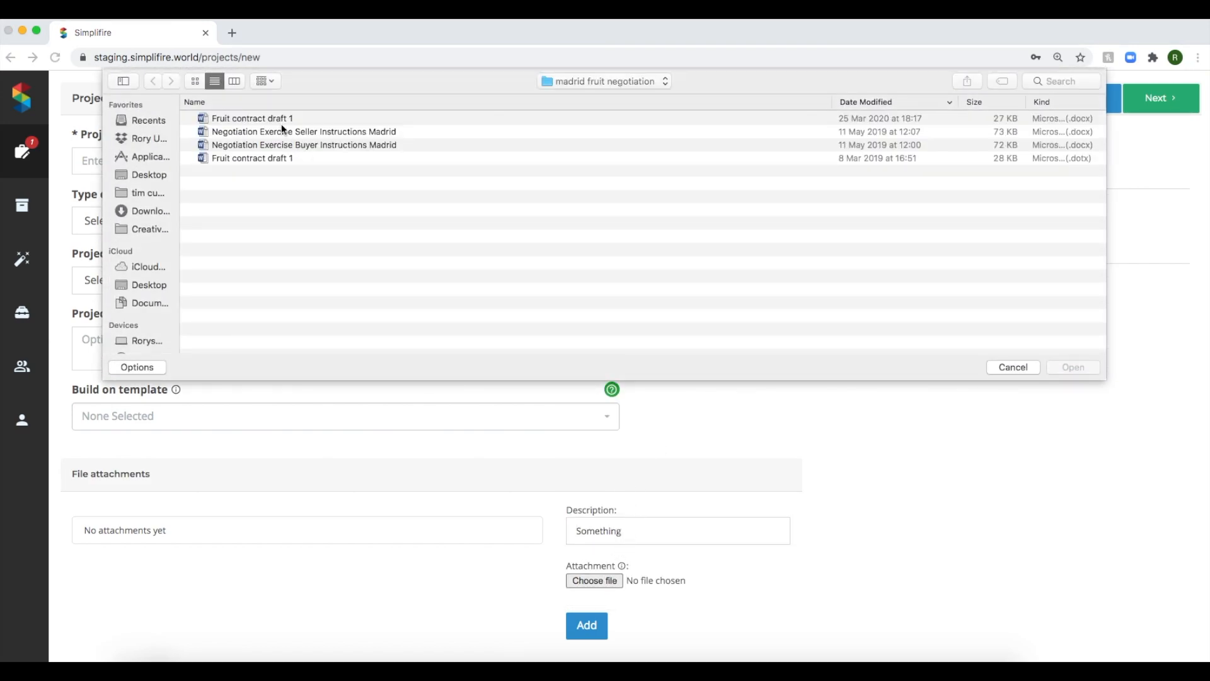
double_click(281, 120)
left_click(589, 626)
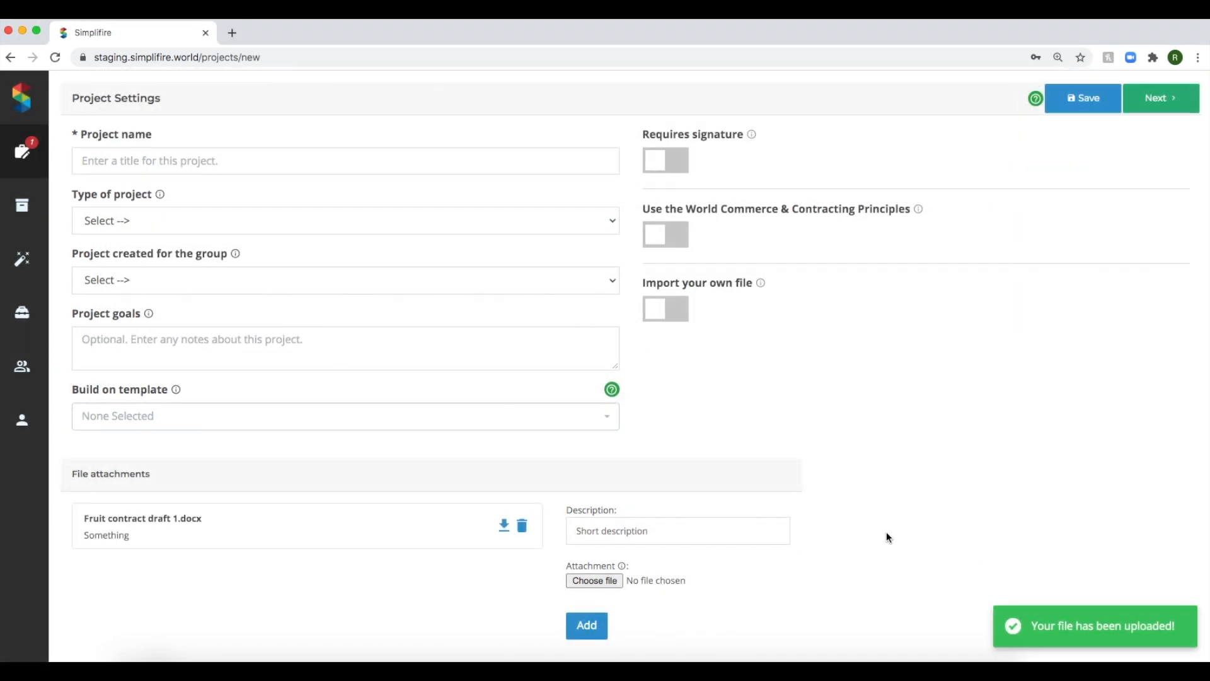